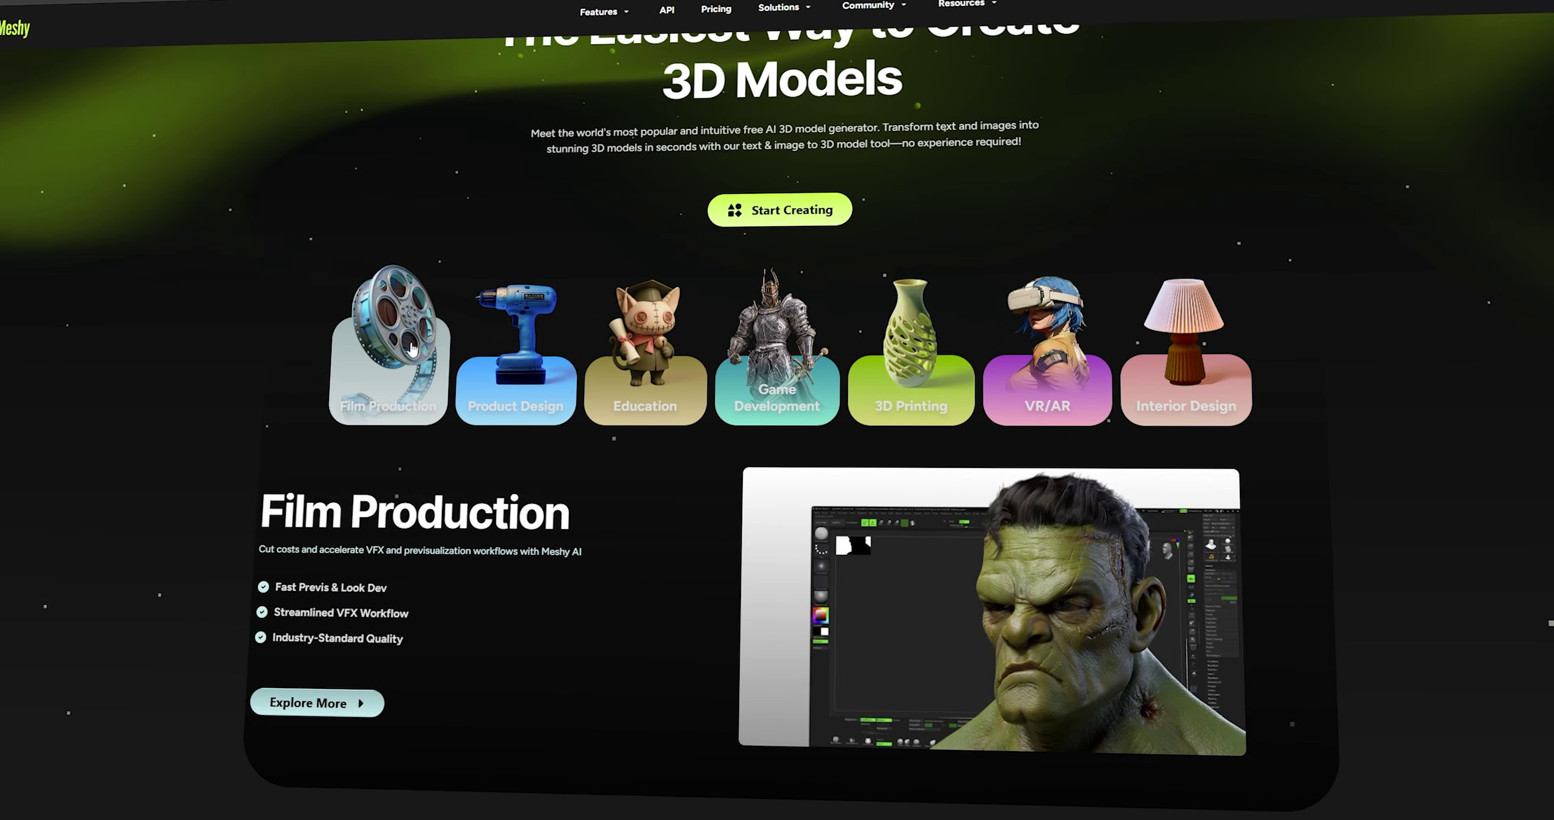
Step: Scroll down the Meshy AI landing page to the use-case showcases
{"action": "mouse_move", "coordinate": [503, 348]}
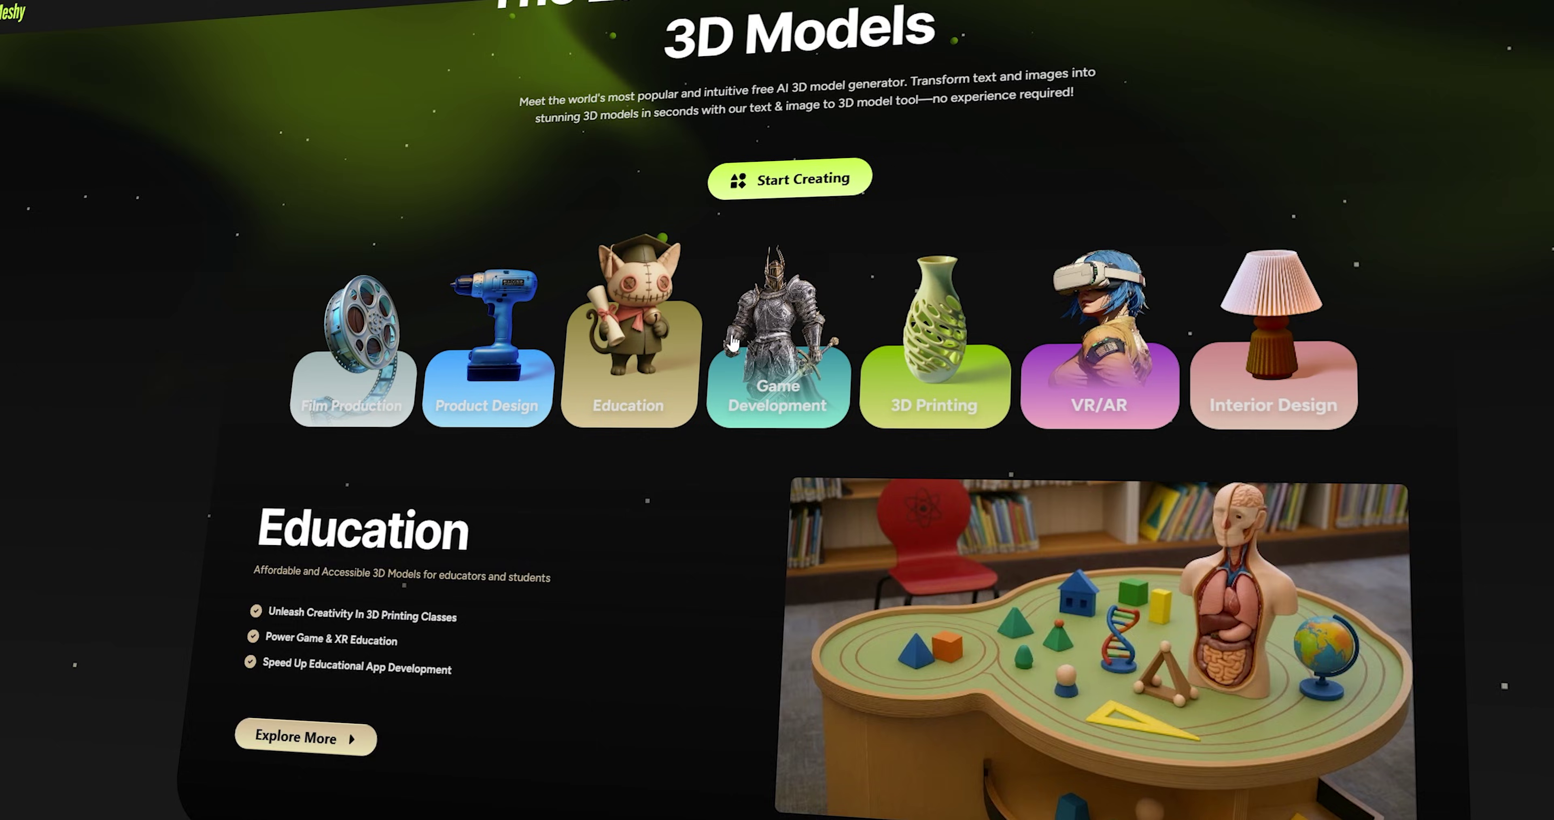
{"action": "mouse_move", "coordinate": [777, 347]}
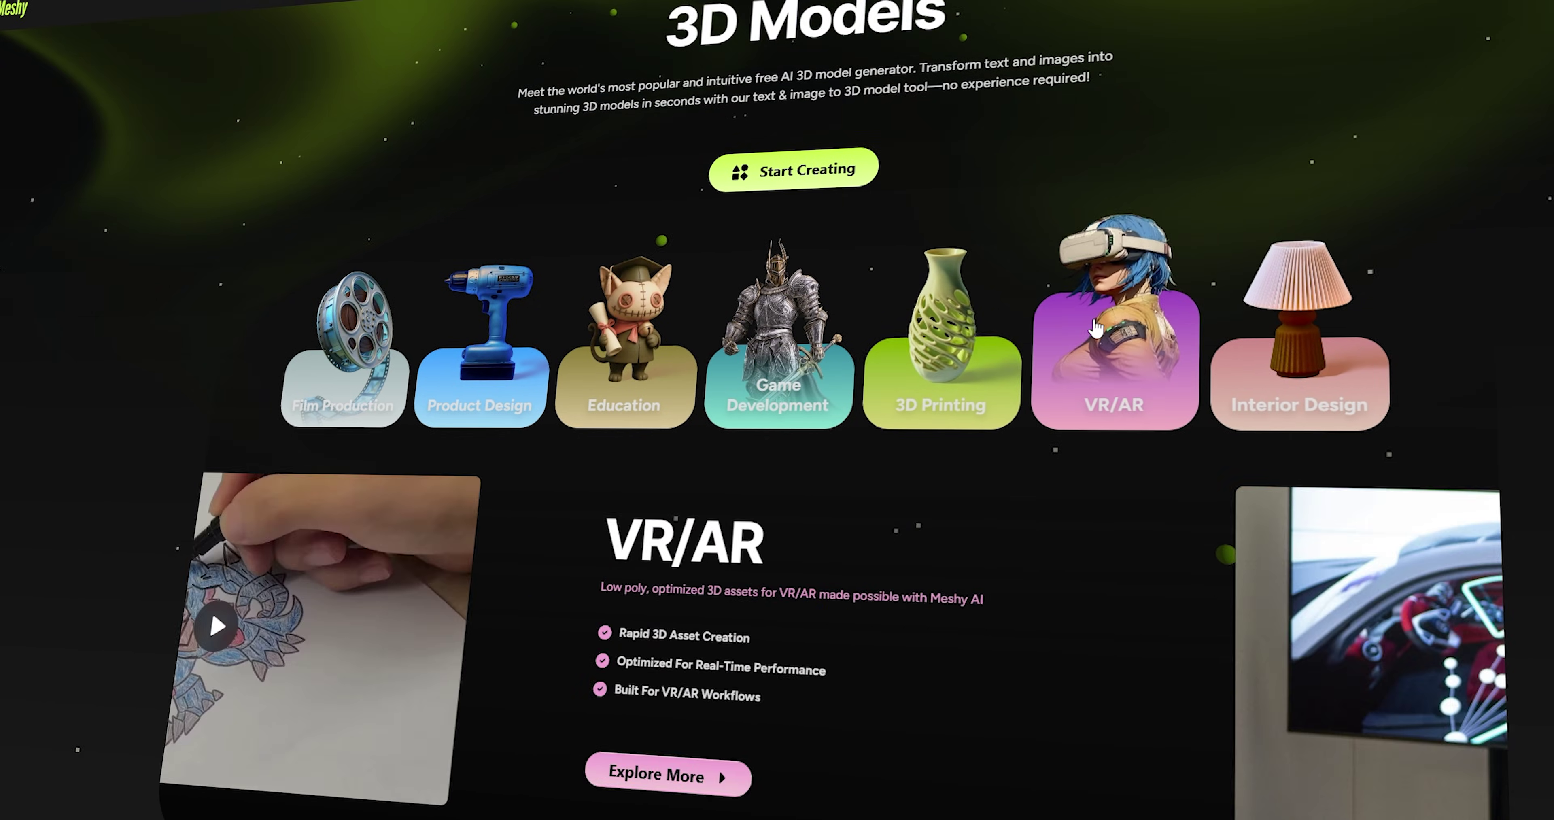
{"action": "mouse_move", "coordinate": [1305, 324]}
{"action": "scroll", "coordinate": [1315, 329], "scroll_direction": "down", "scroll_amount": 15}
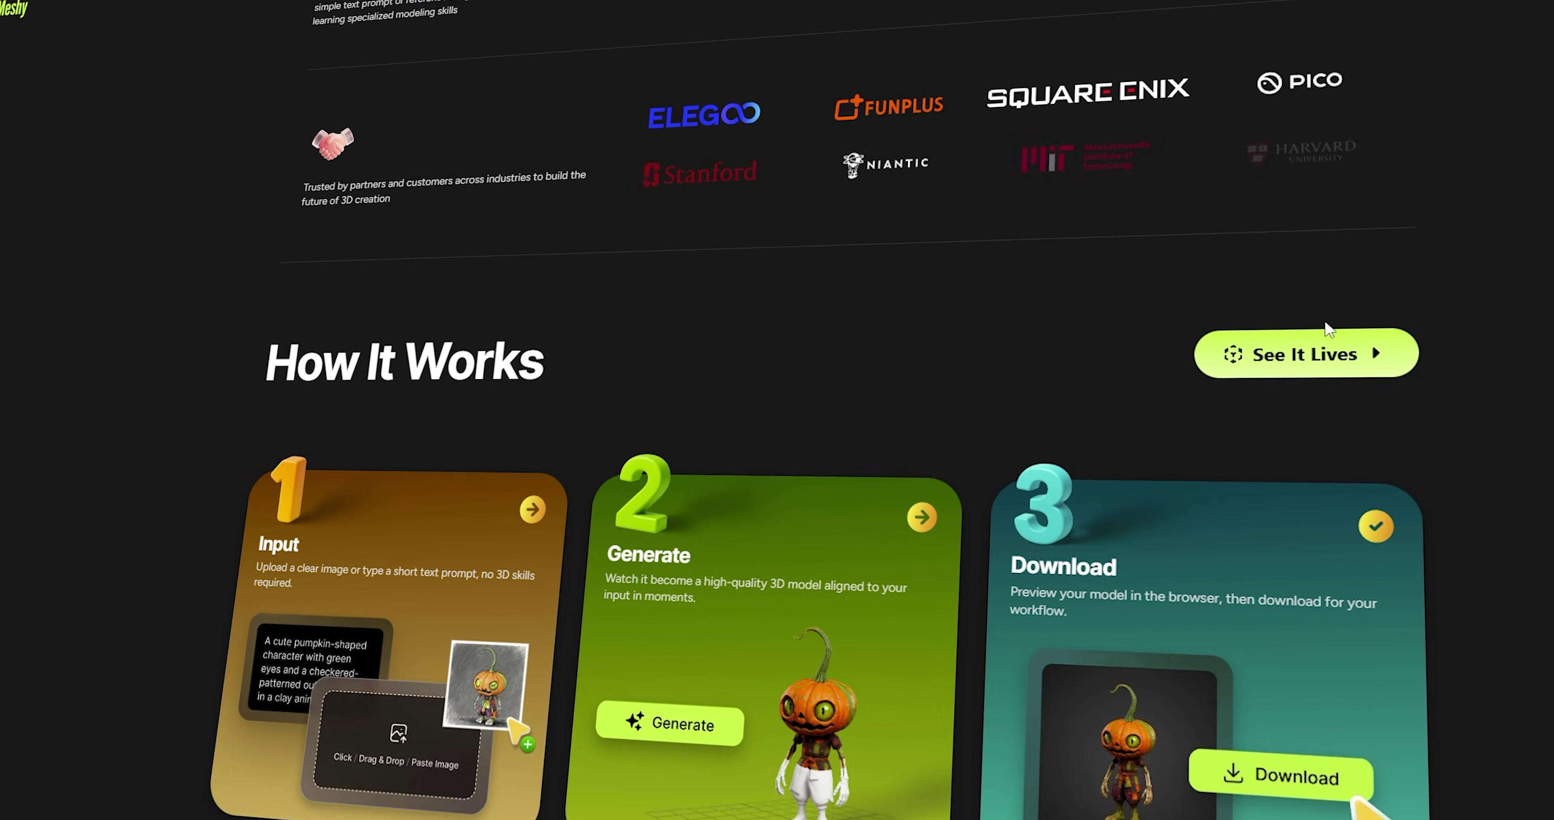
{"action": "scroll", "coordinate": [1326, 323], "scroll_direction": "down", "scroll_amount": 10}
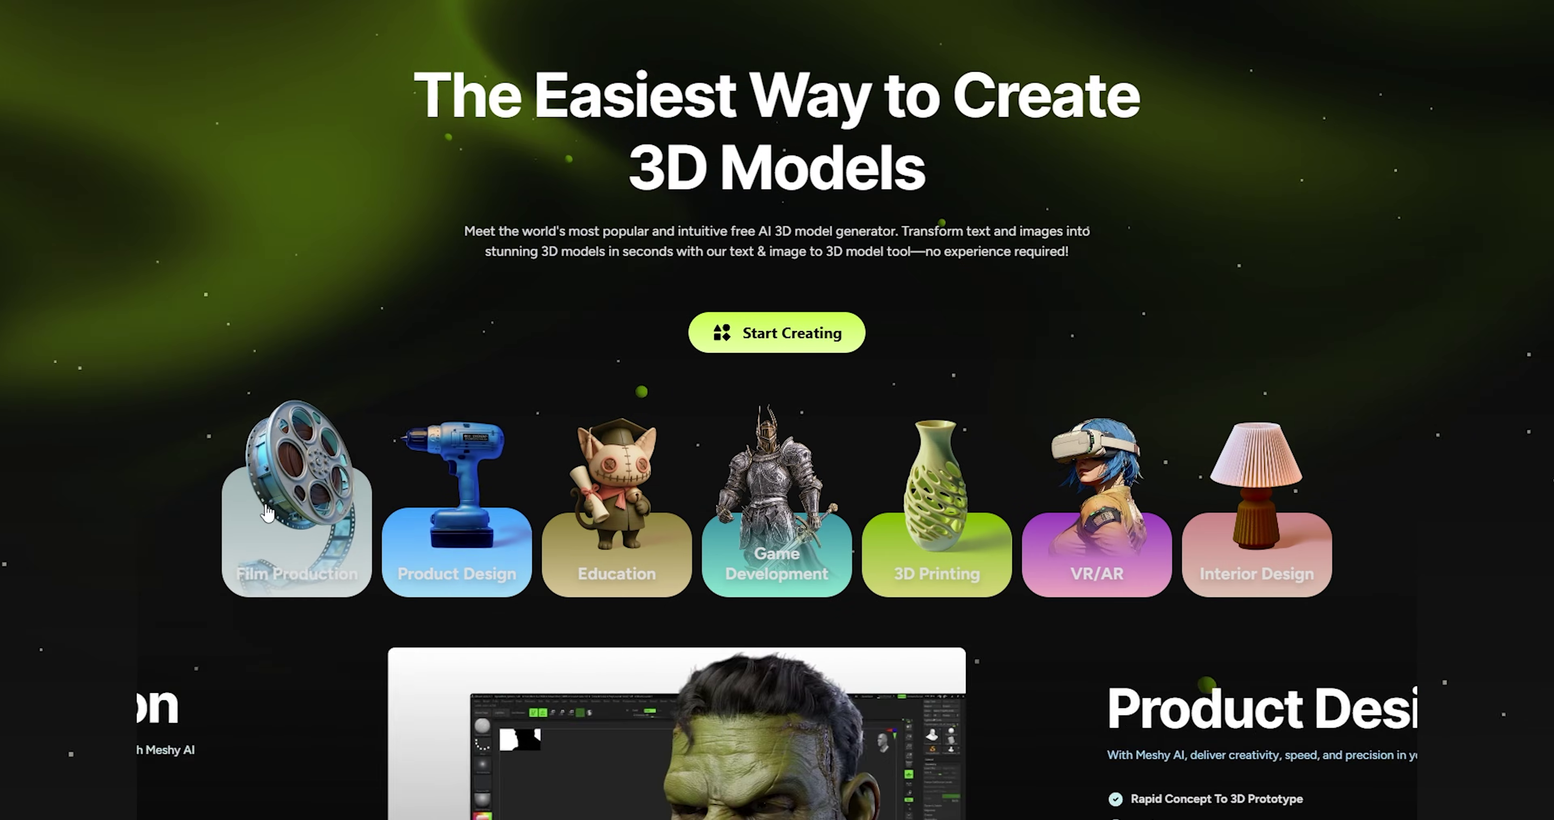
Step: Browse the Film Production, Product Design, Education, Game Development, 3D Printing, VR/AR and Interior Design showcases
{"action": "left_click", "coordinate": [267, 513]}
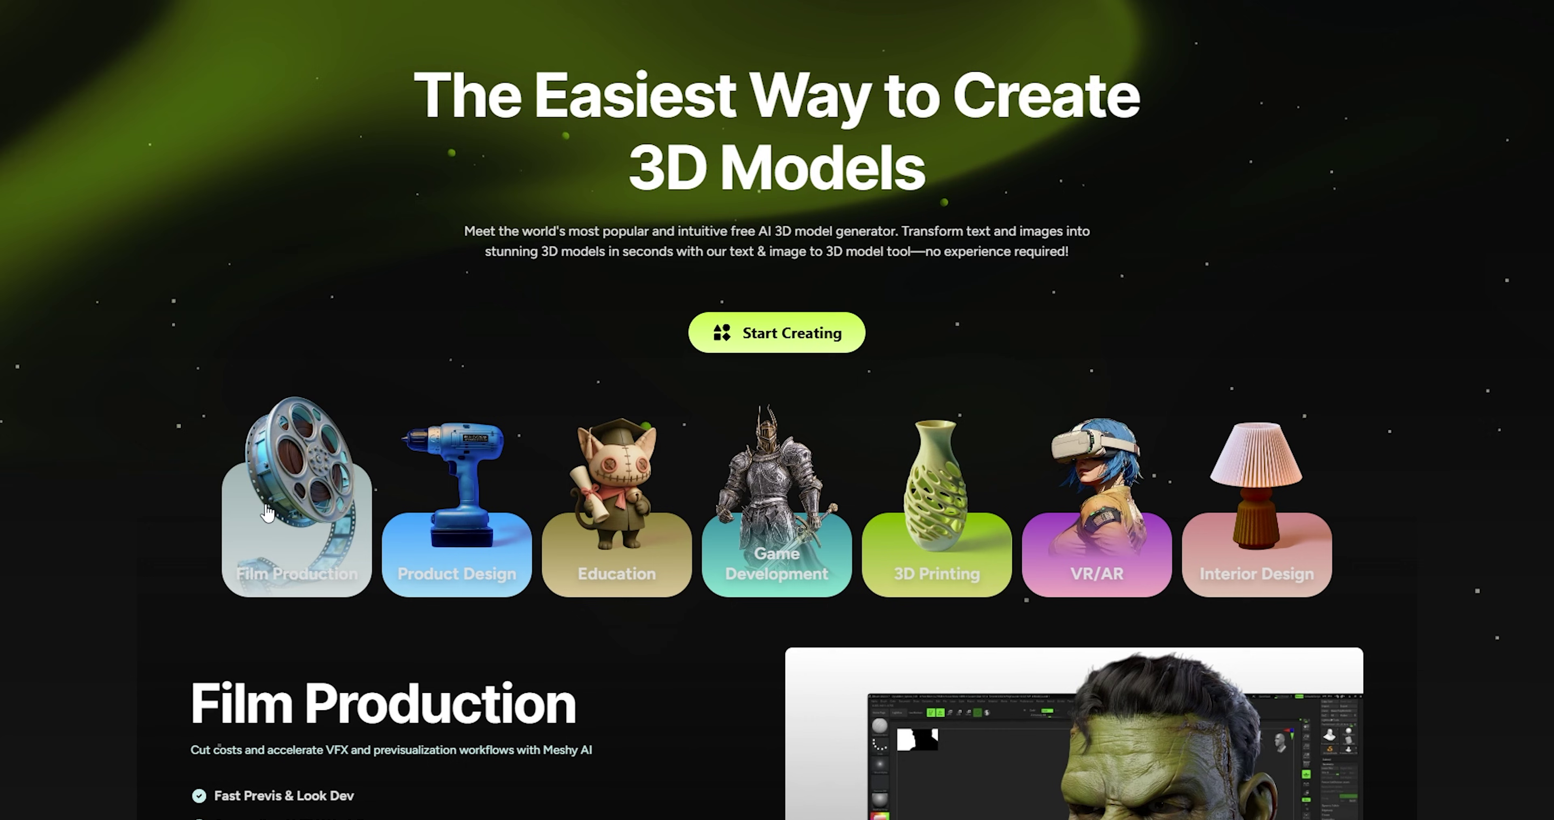
{"action": "left_click", "coordinate": [478, 534]}
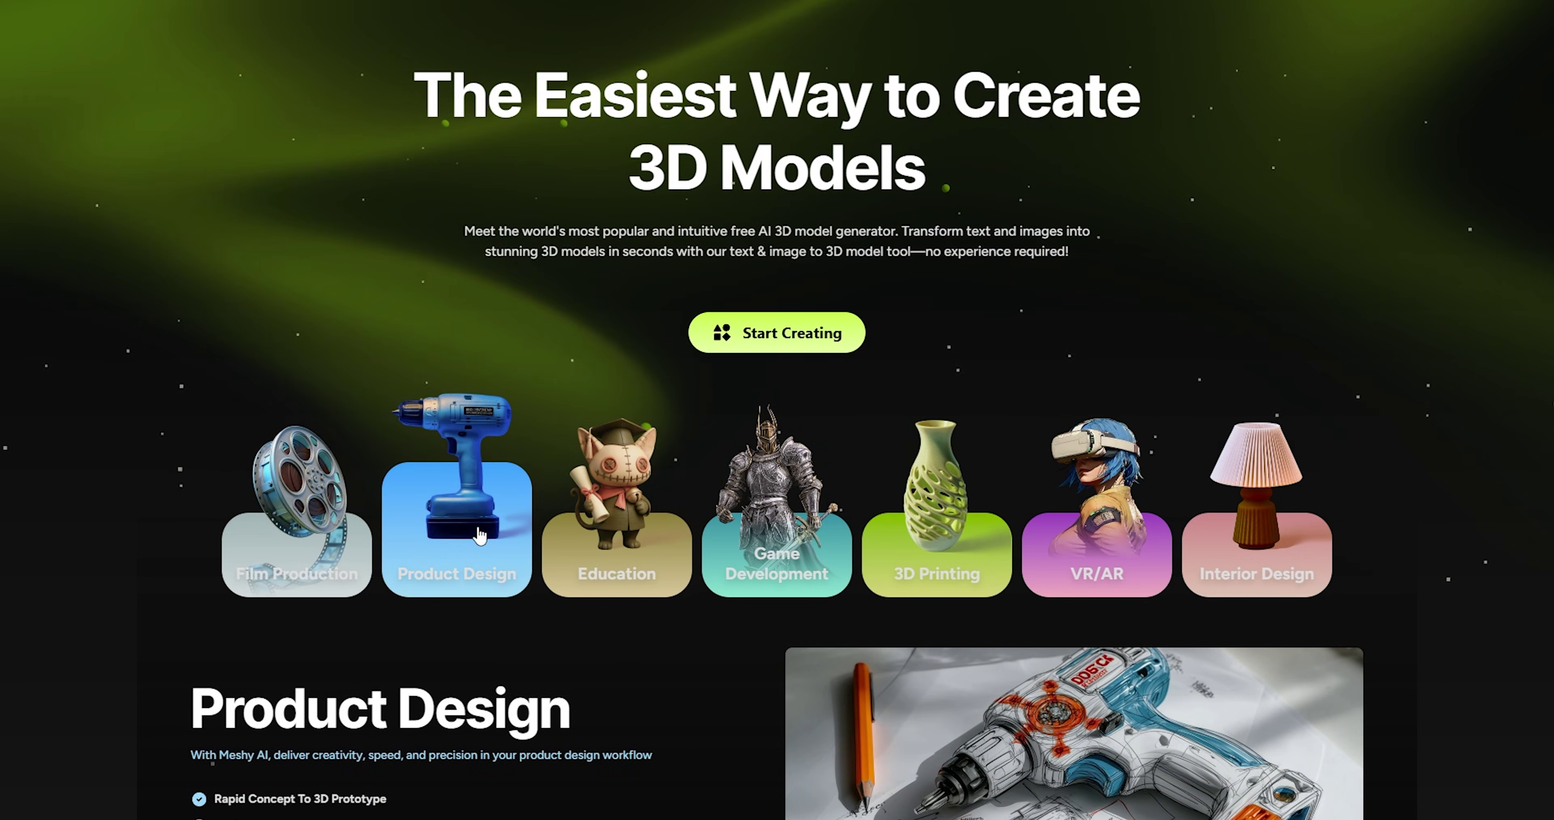
{"action": "left_click", "coordinate": [663, 535]}
{"action": "left_click", "coordinate": [718, 536]}
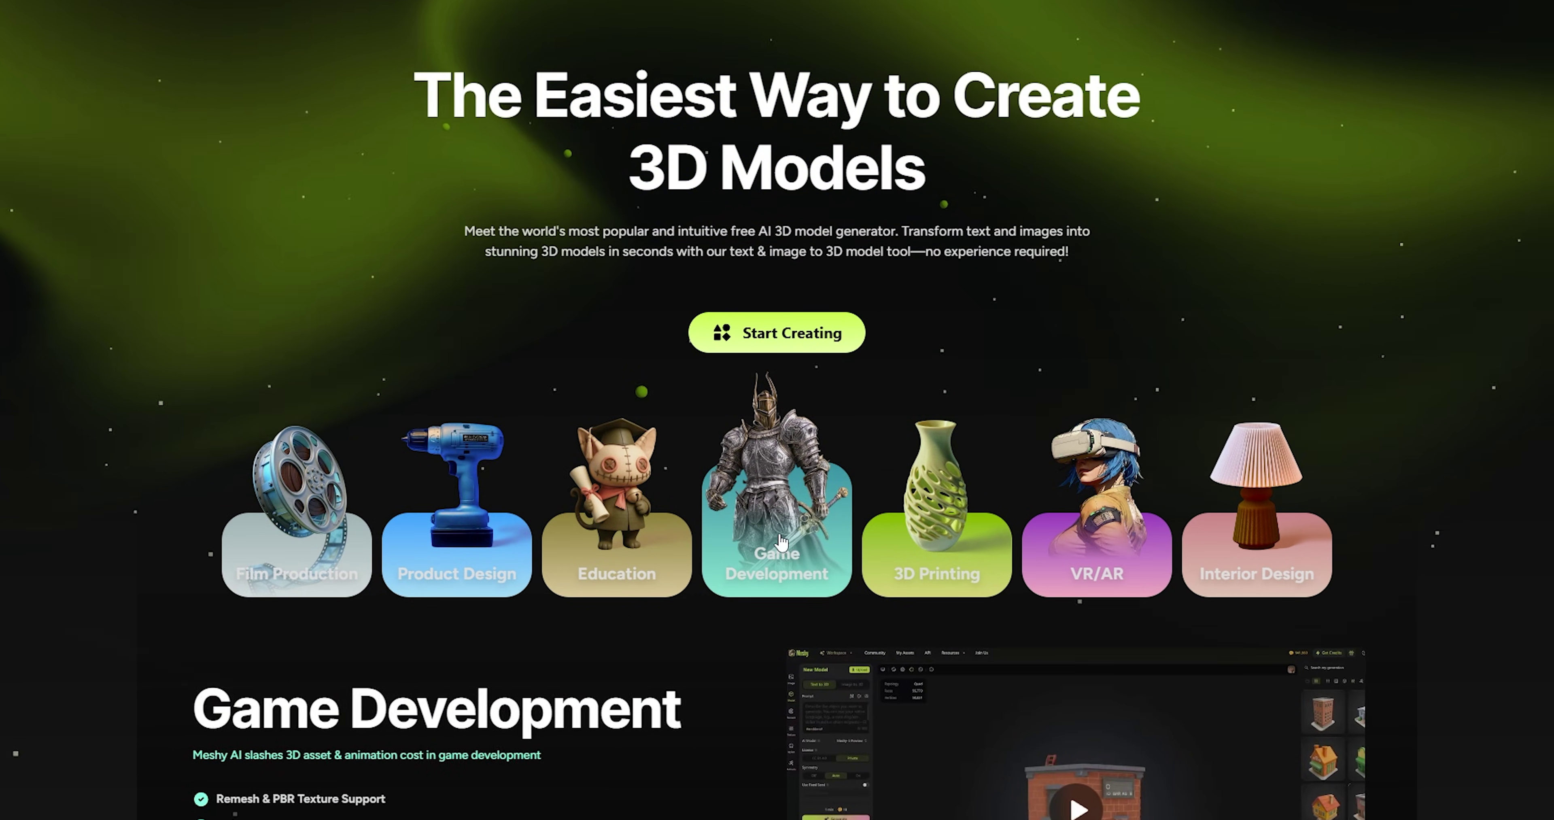
{"action": "left_click", "coordinate": [959, 546]}
{"action": "left_click", "coordinate": [1103, 546]}
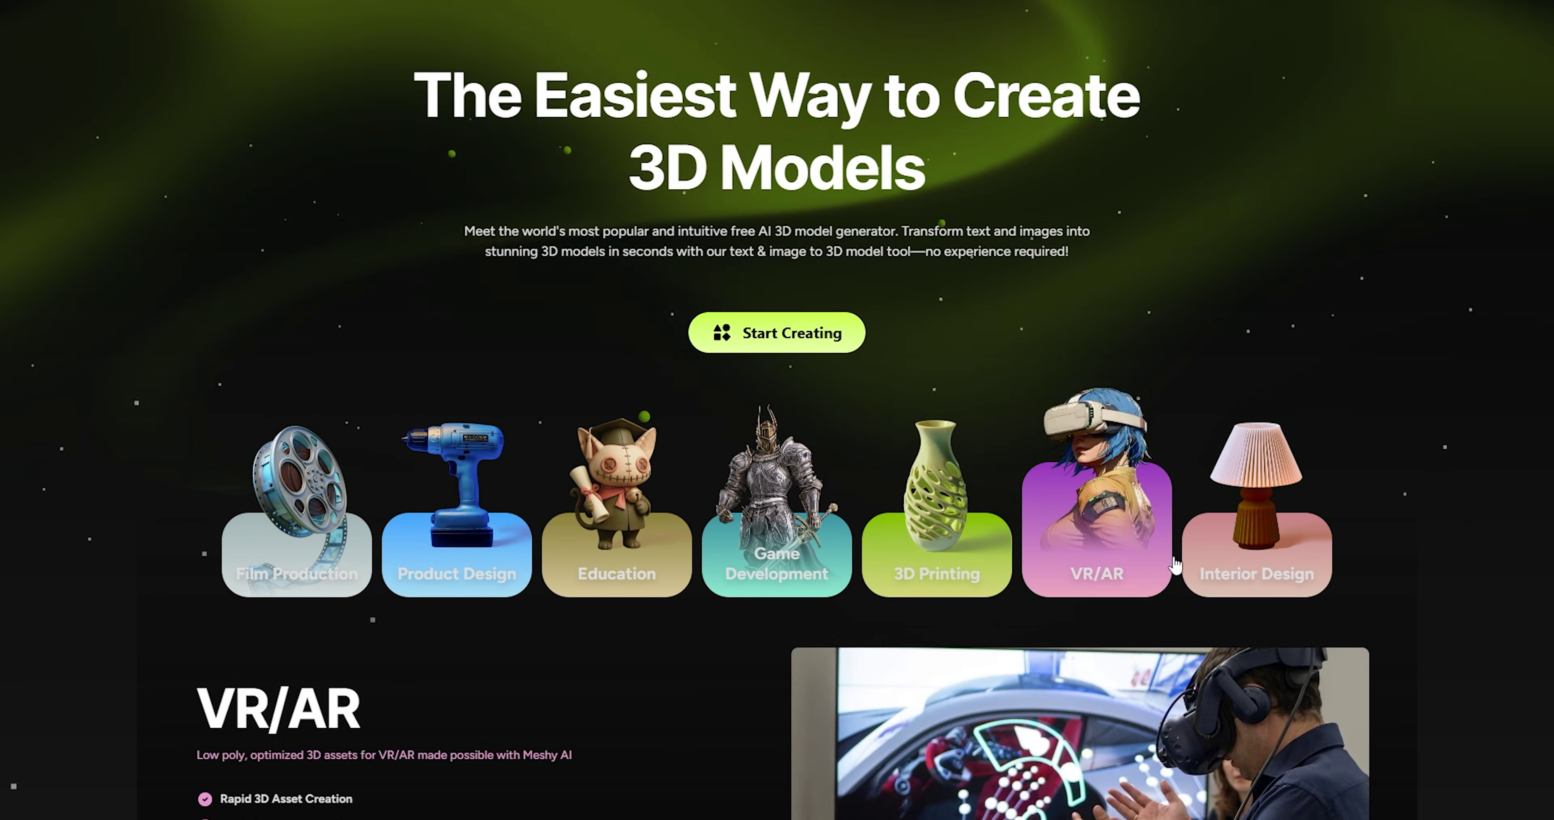
{"action": "left_click", "coordinate": [1260, 552]}
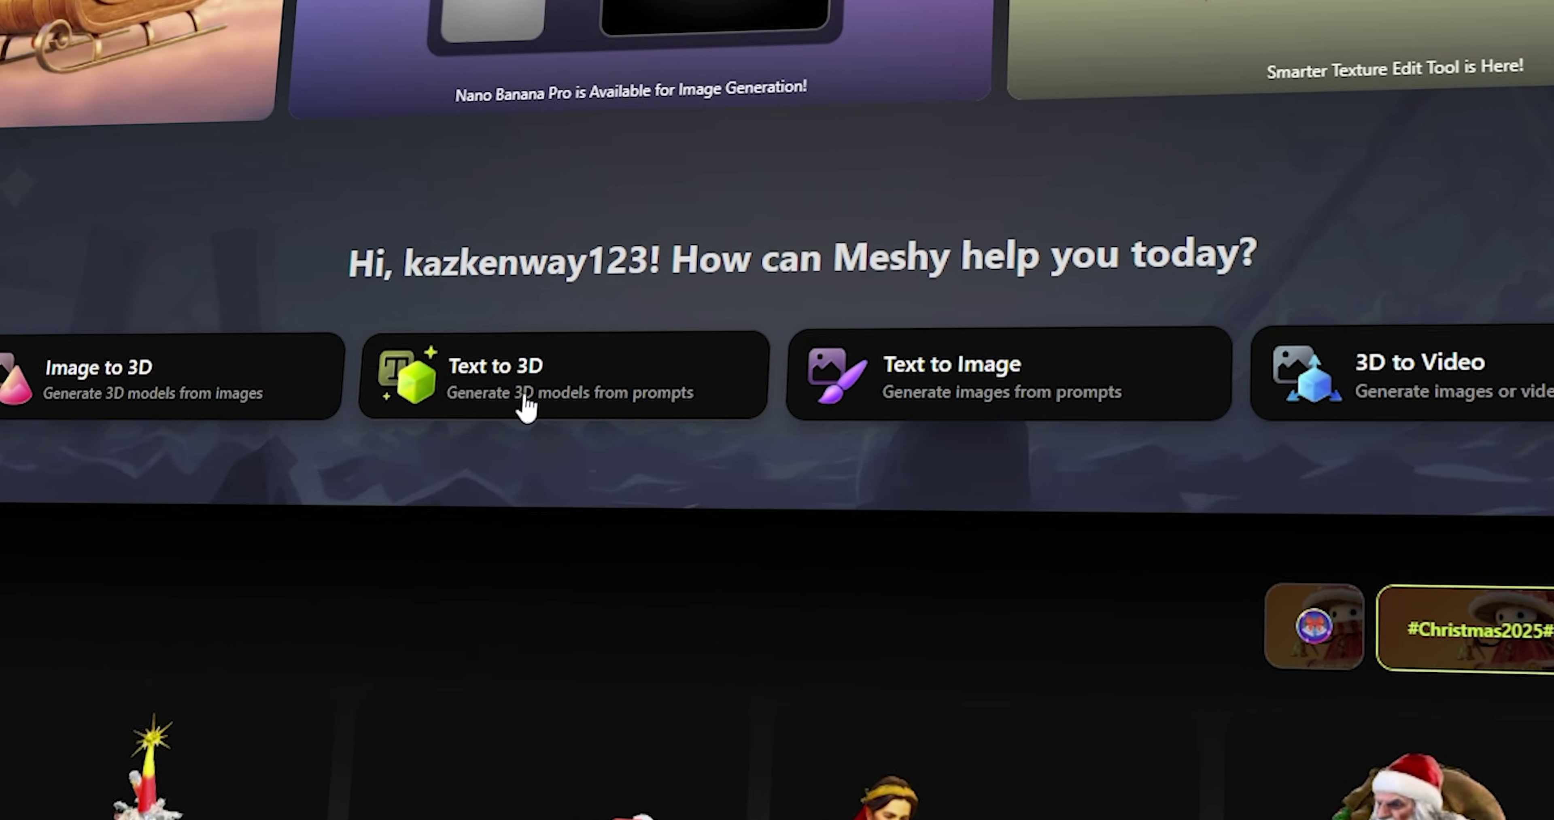
Step: Generate a Text to 3D model from the pasted Victorian Gothic dark fantasy swordsman prompt
{"action": "left_click", "coordinate": [530, 407]}
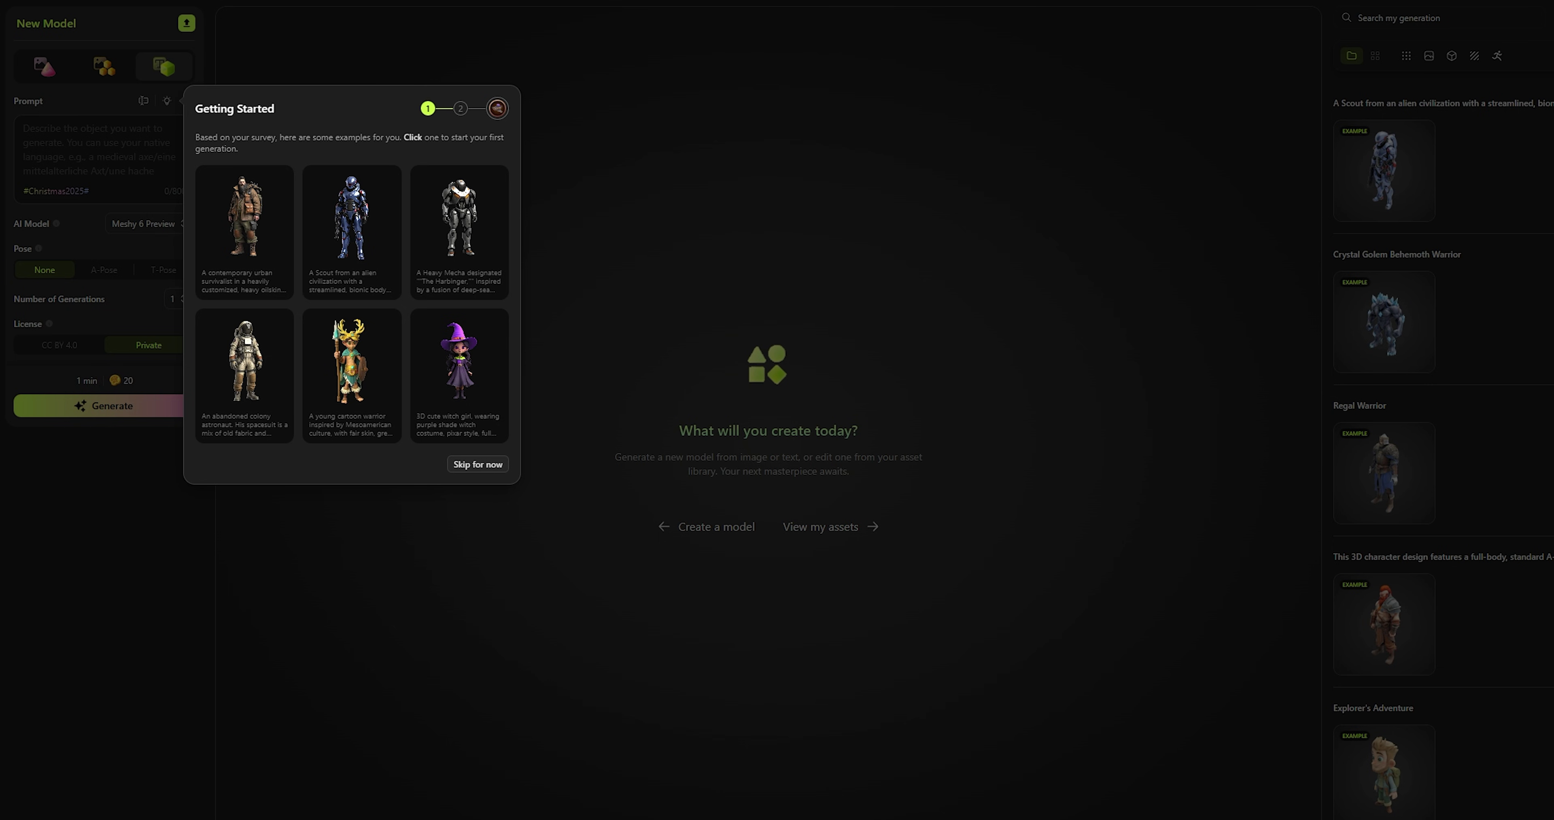
{"action": "left_click", "coordinate": [478, 464]}
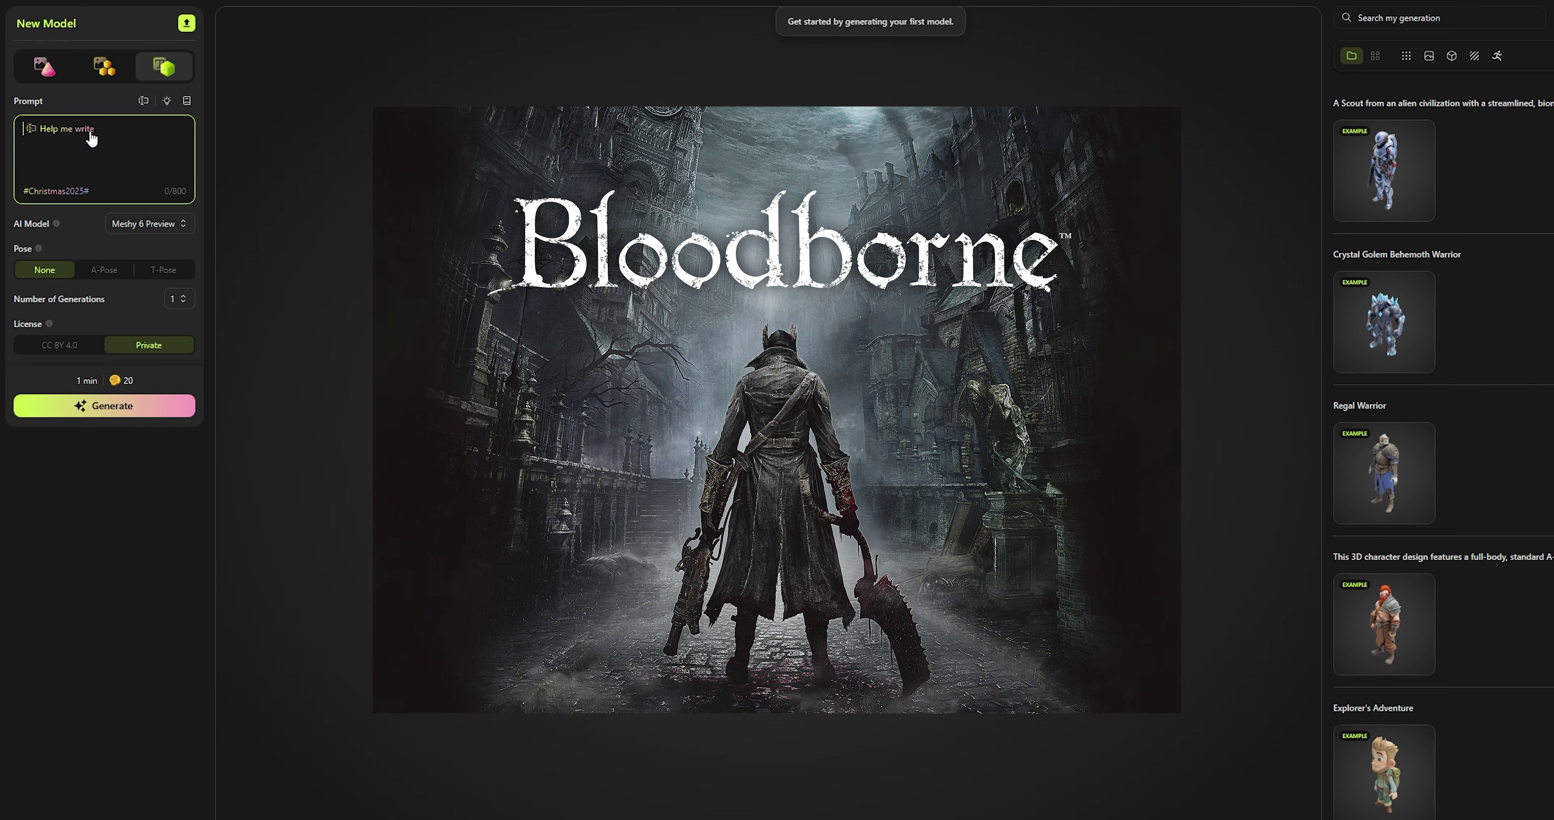
{"action": "type", "text": "3D dark fantasy character in a Victorian Gothic outfit, holding a curved sword. Dark colors, serious expression, neutral background."}
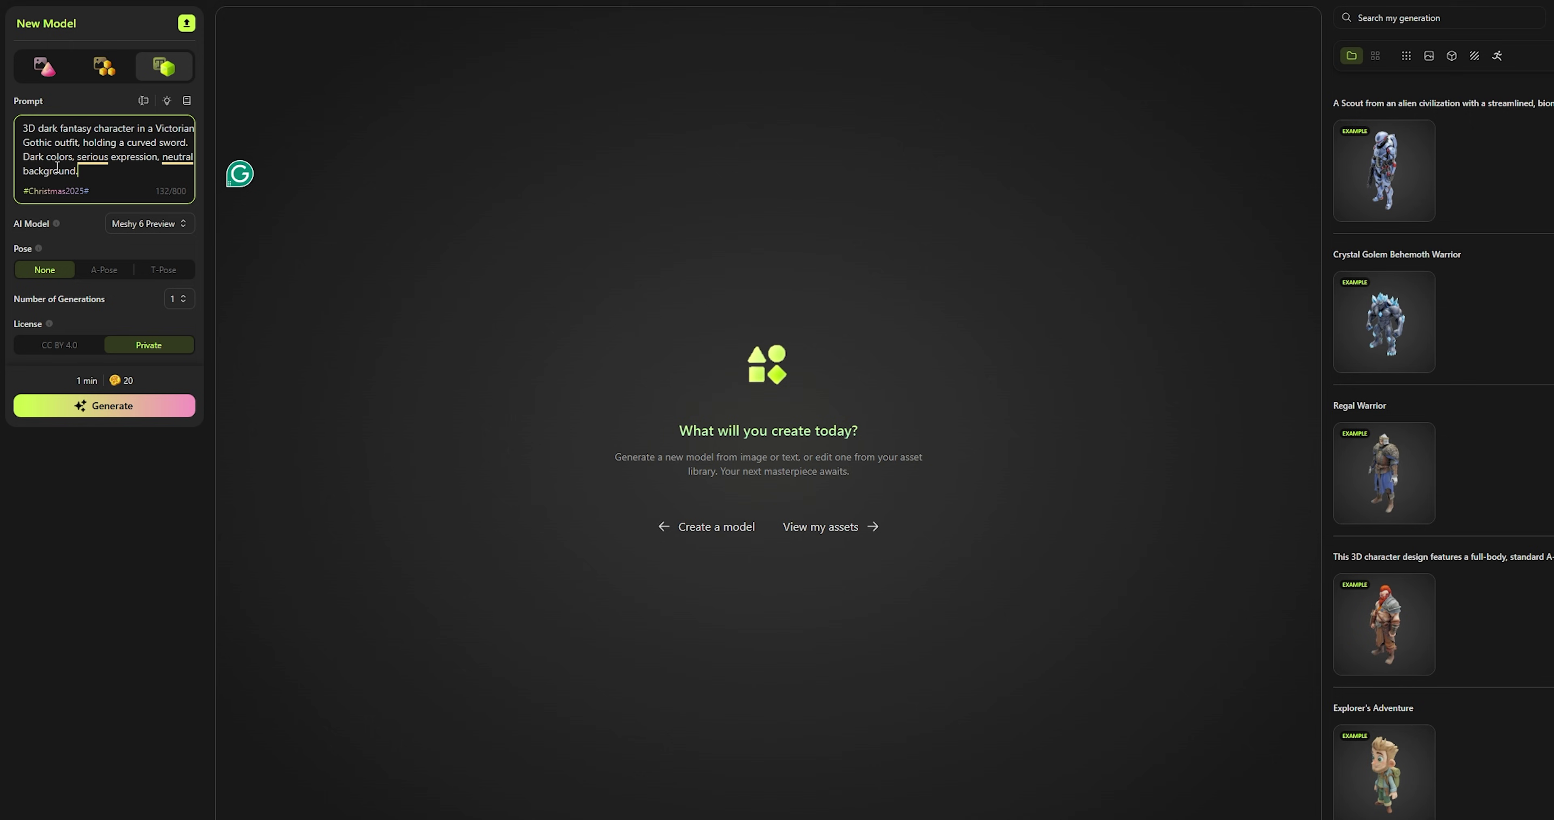
{"action": "left_click", "coordinate": [109, 420]}
{"action": "left_click", "coordinate": [120, 413]}
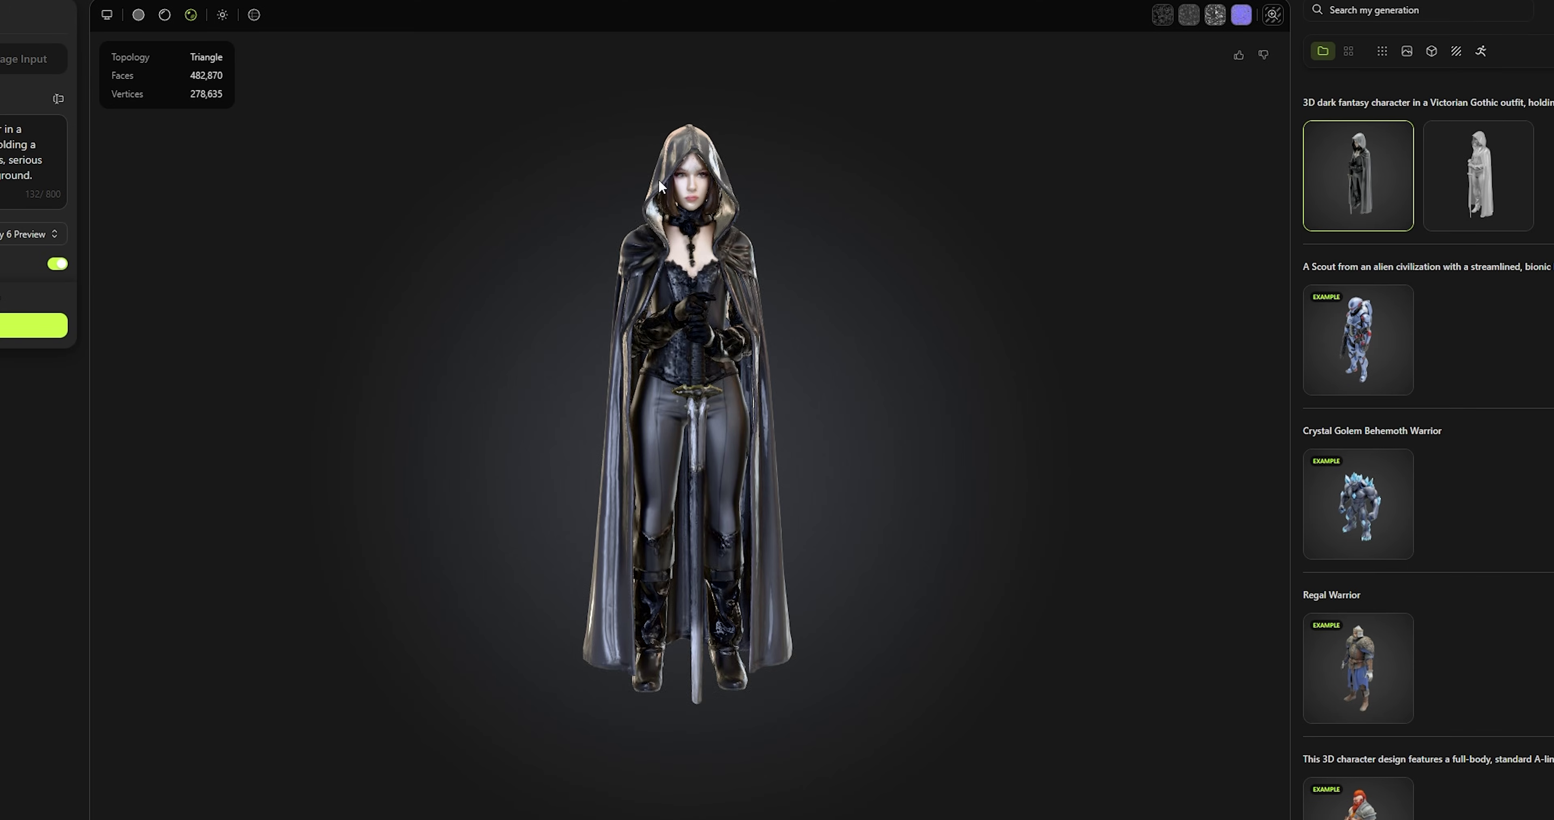
Step: Rotate the generated hooded character to view its side
{"action": "left_click_drag", "start_coordinate": [658, 179], "coordinate": [260, 206]}
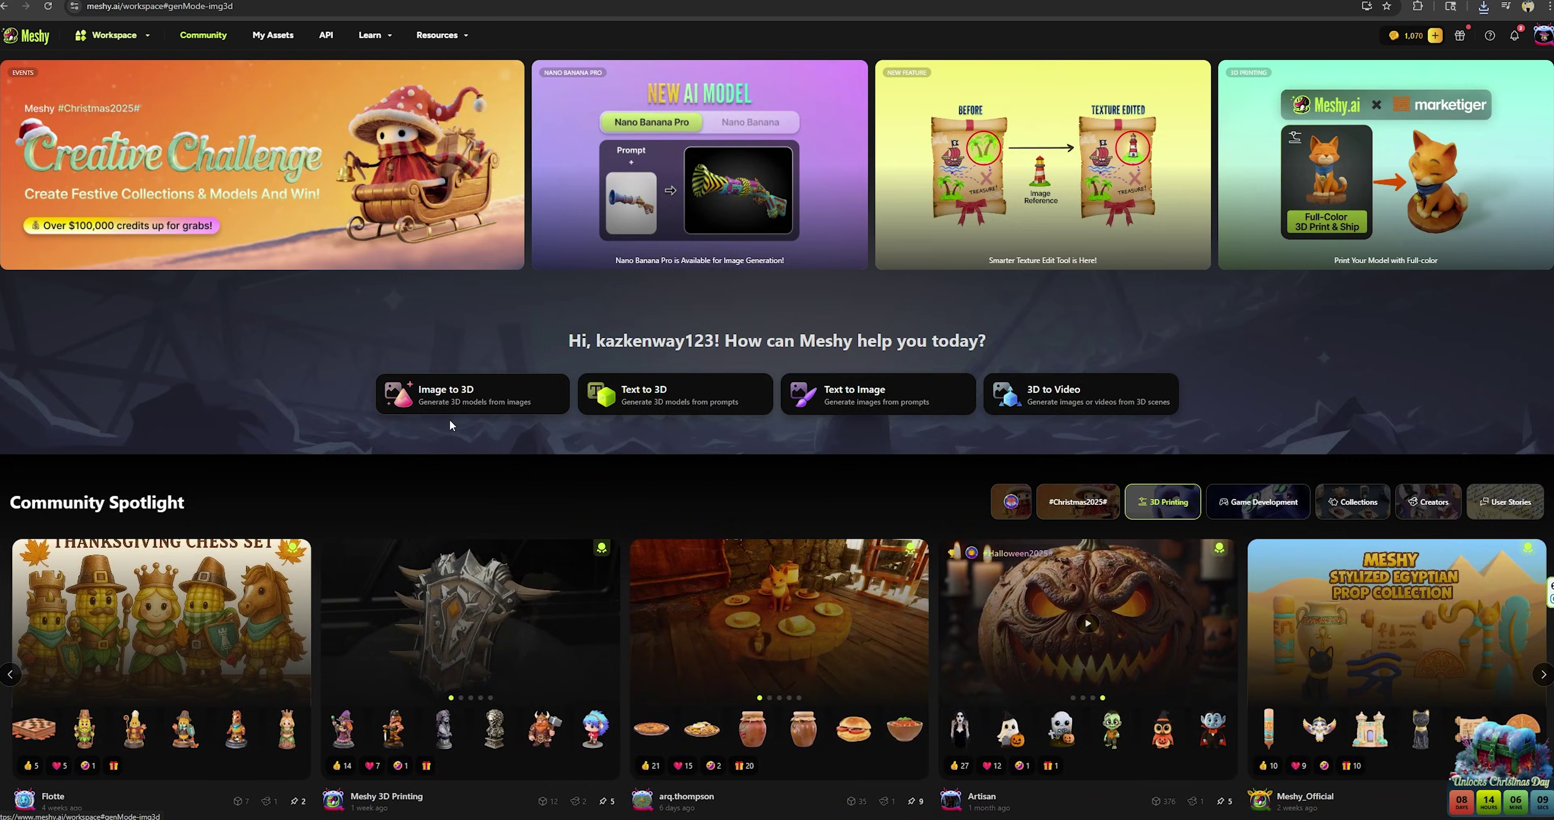
Step: Upload the aqua car image into Image to 3D and review the AI model choices
{"action": "left_click", "coordinate": [450, 419]}
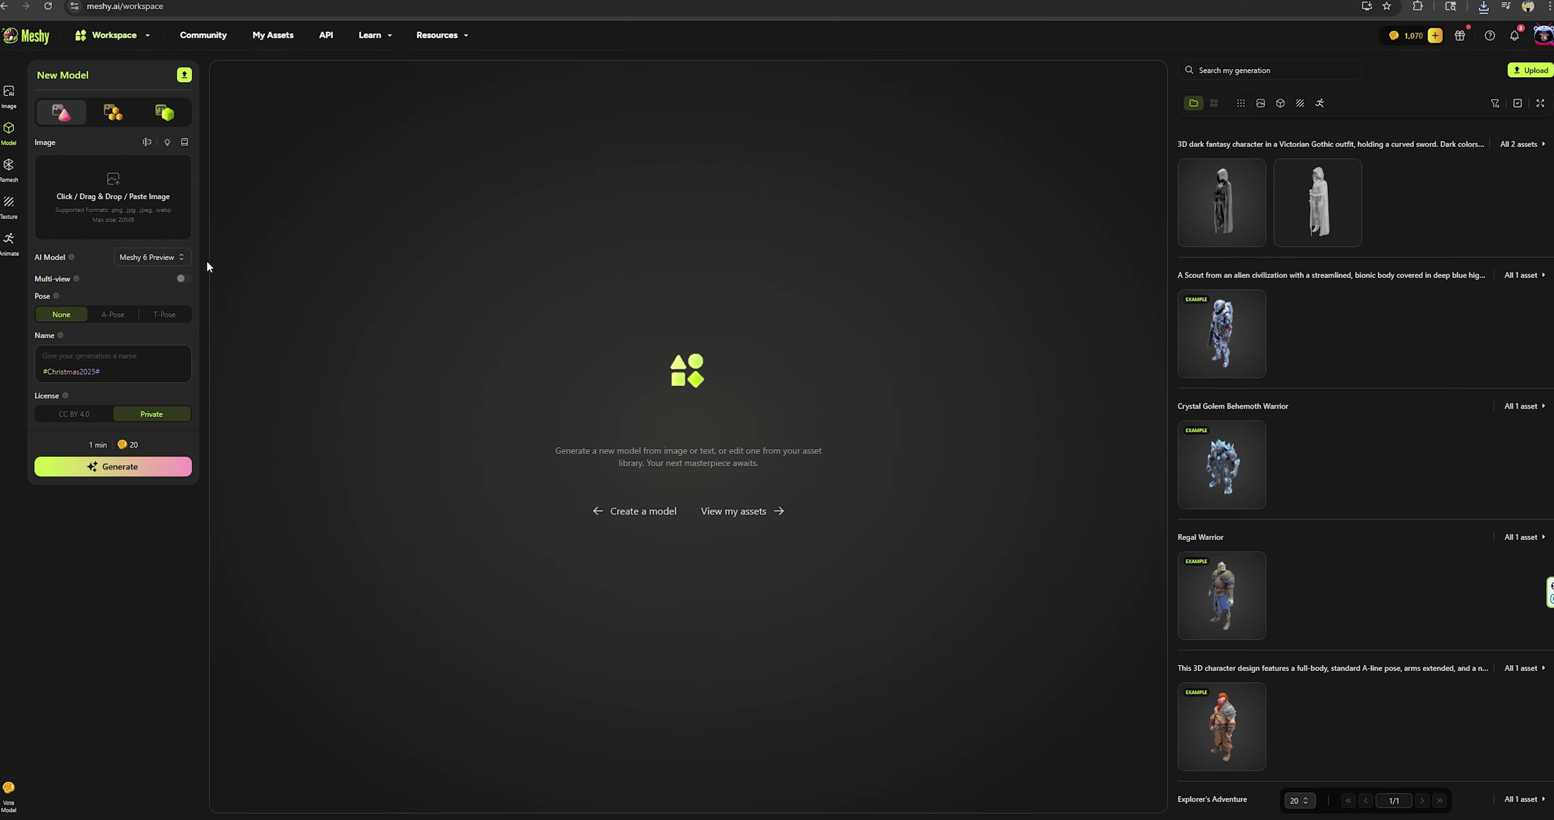
{"action": "left_click", "coordinate": [89, 208]}
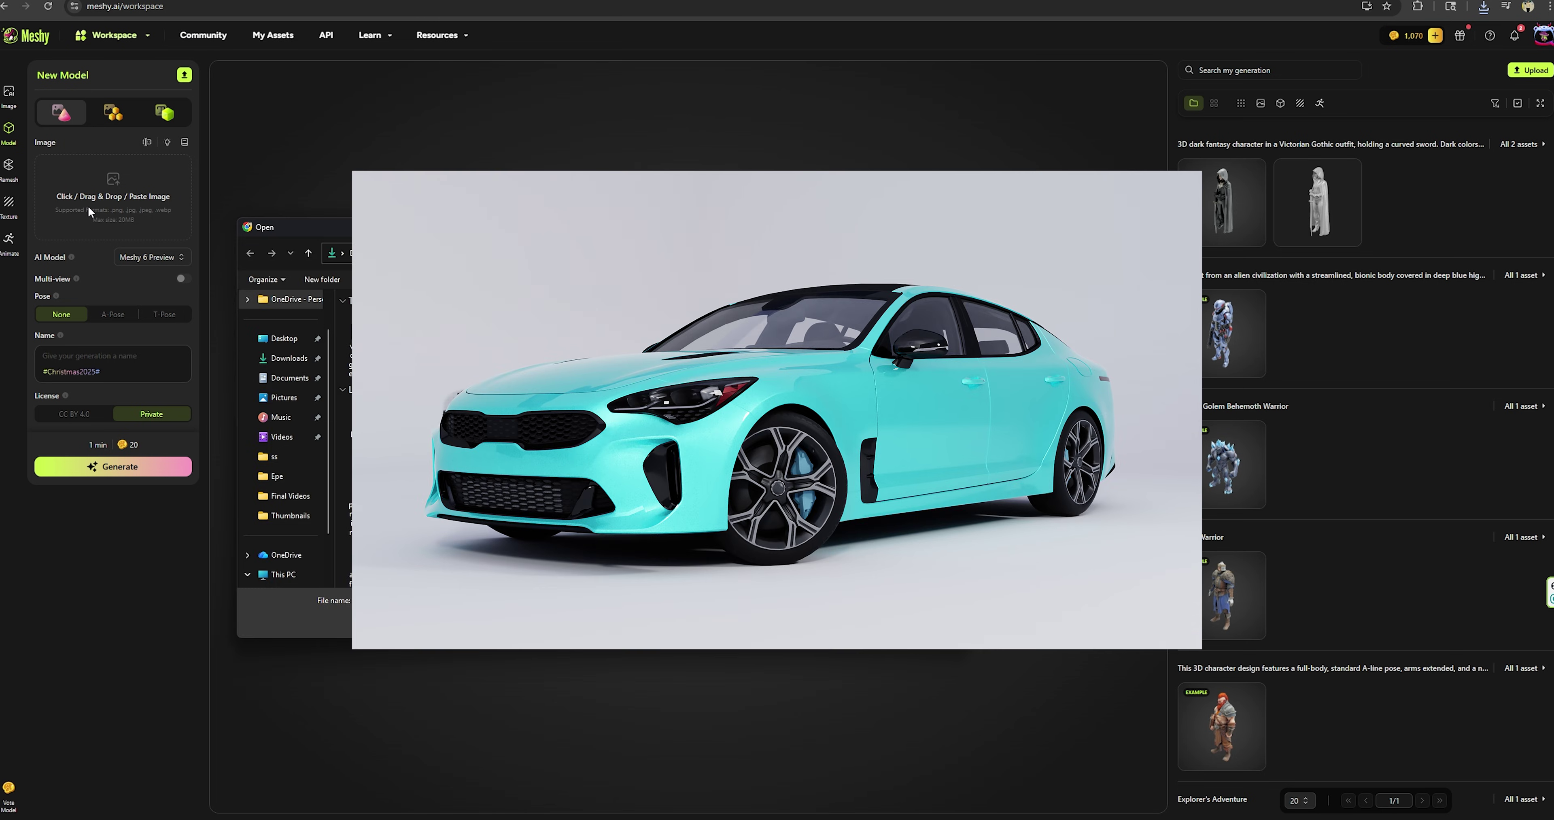
{"action": "key", "text": "Return"}
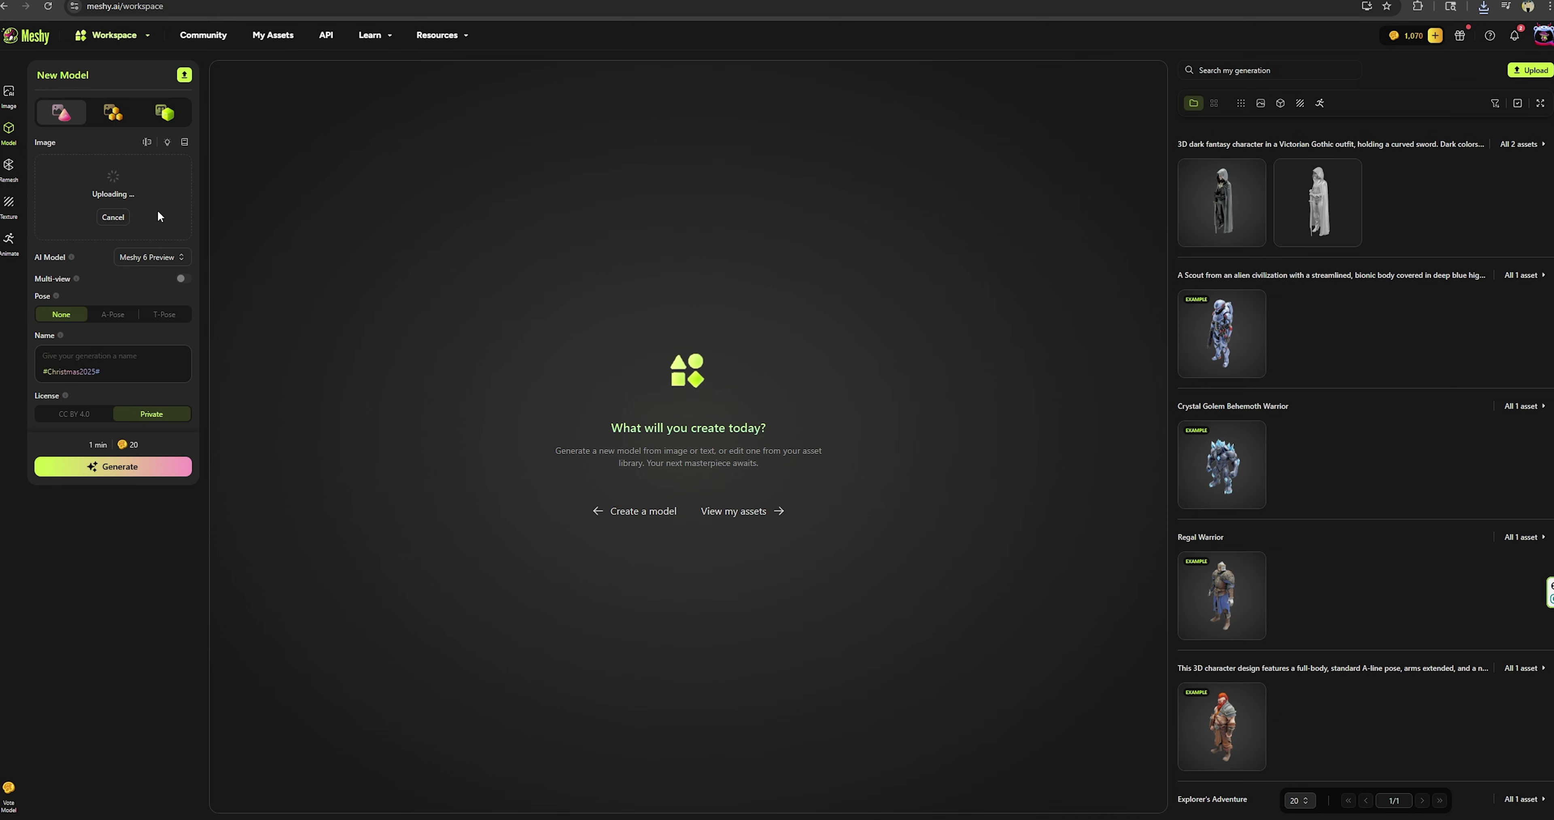
{"action": "left_click", "coordinate": [161, 256]}
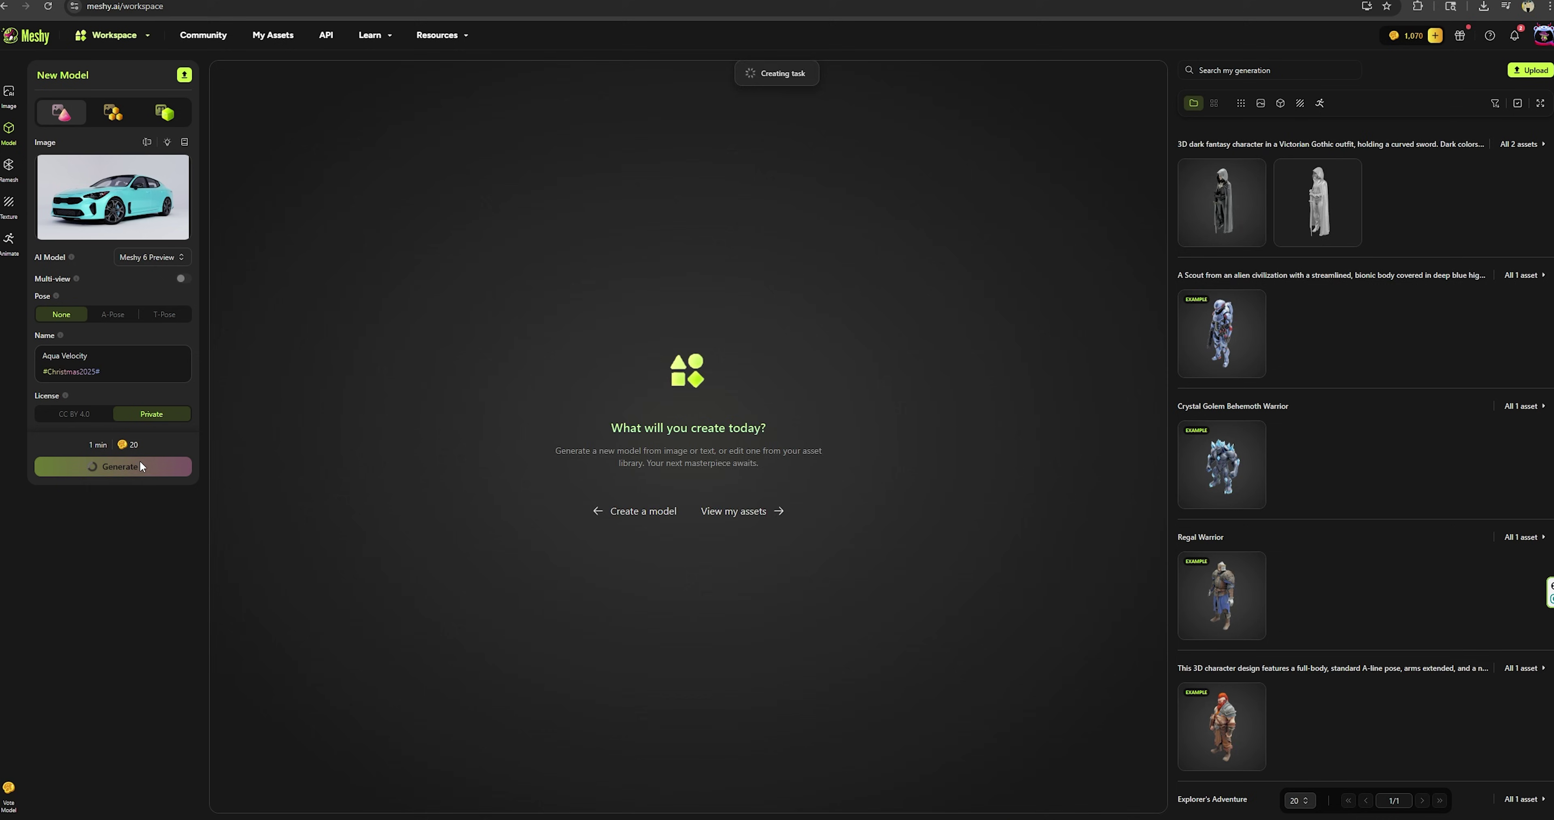
Step: Texture the Aqua Velocity car model from its photo and orbit it to check the cyan finish
{"action": "left_click_drag", "start_coordinate": [621, 573], "coordinate": [628, 538]}
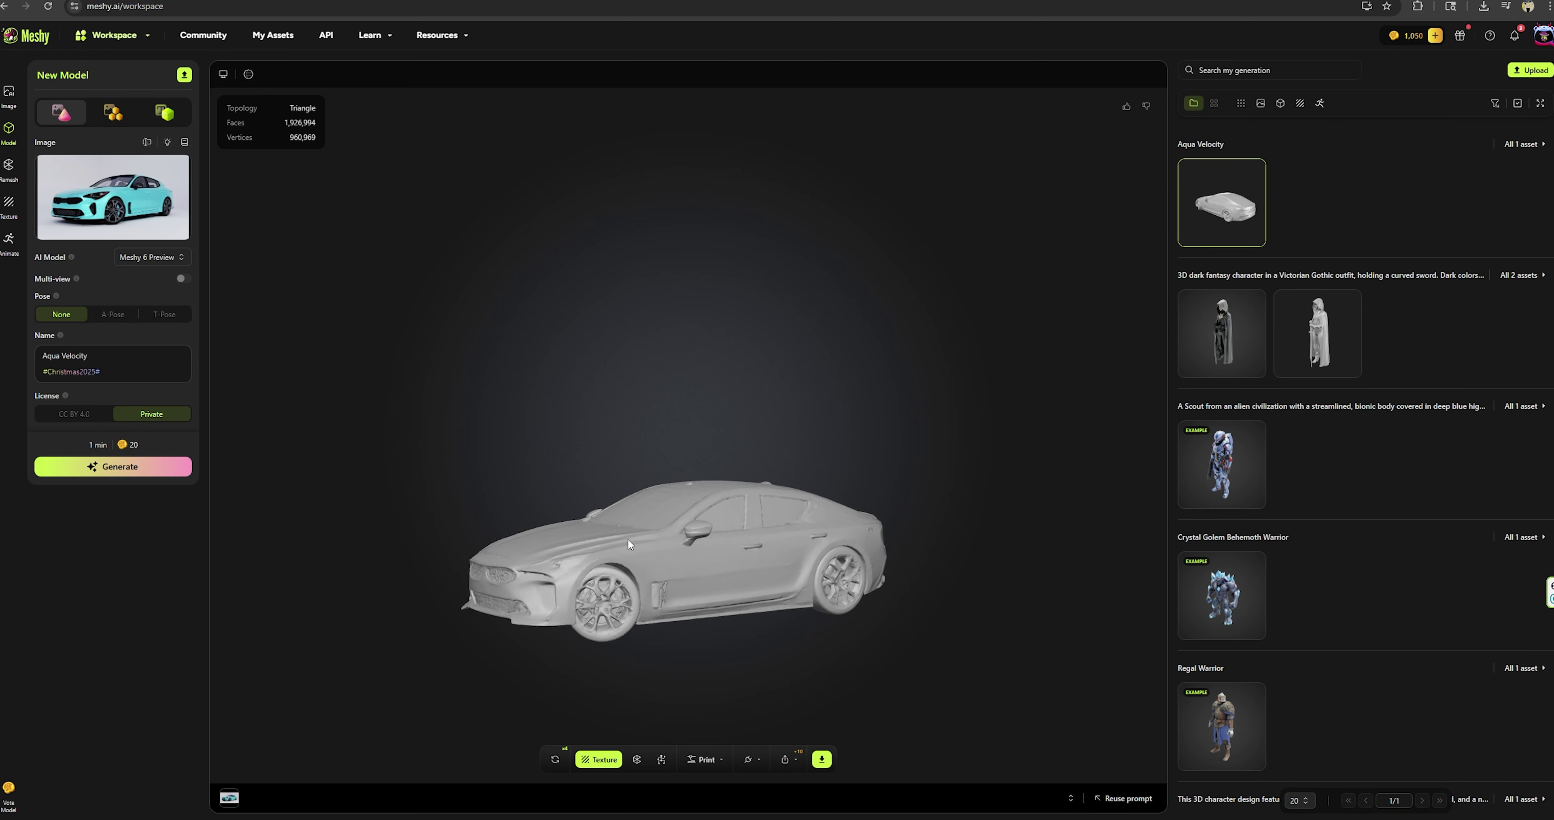
{"action": "left_click", "coordinate": [9, 209]}
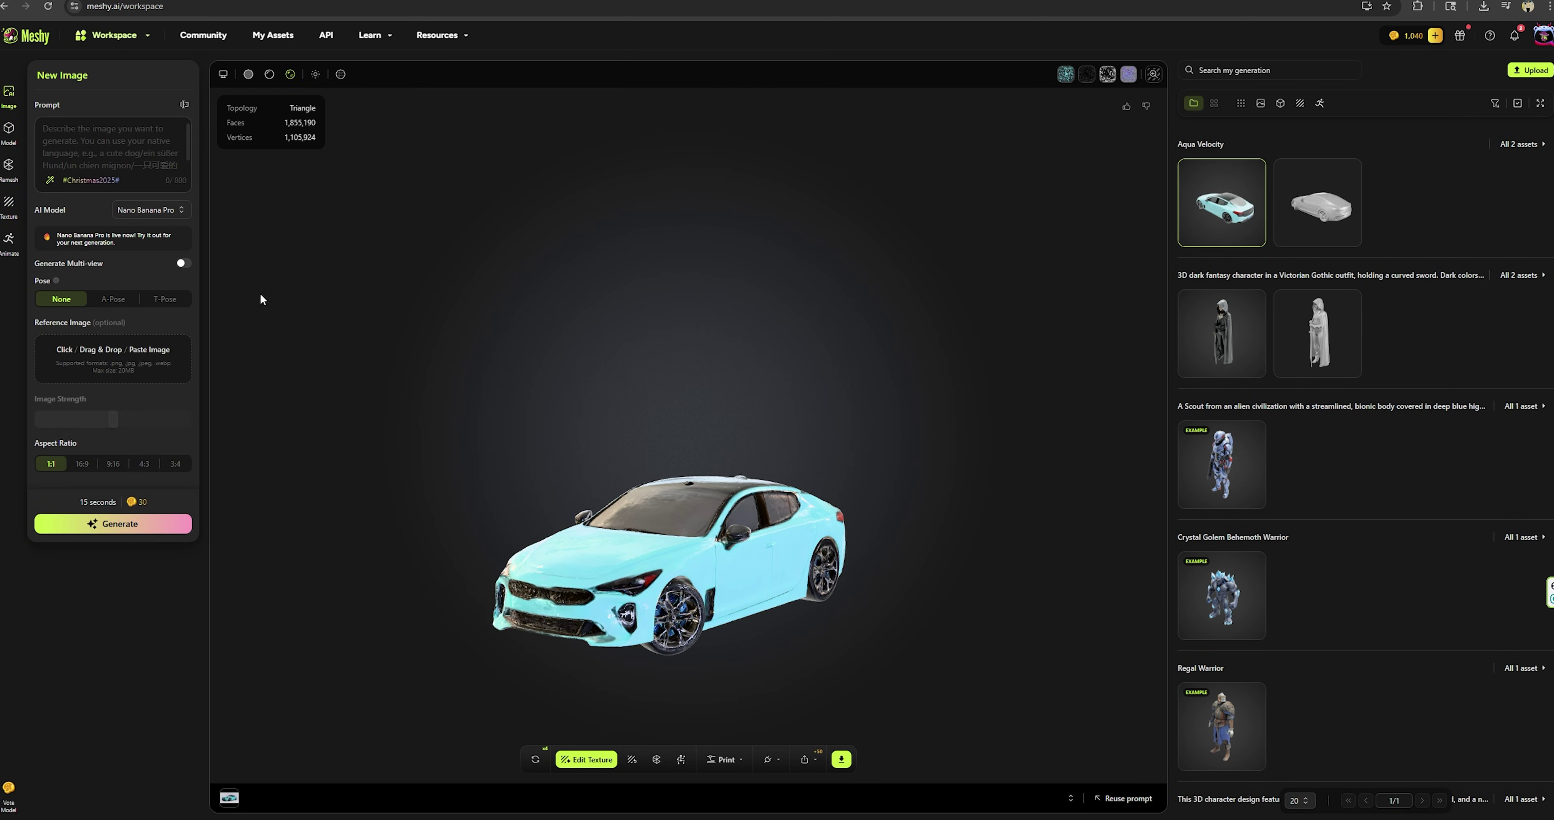
{"action": "left_click", "coordinate": [7, 206]}
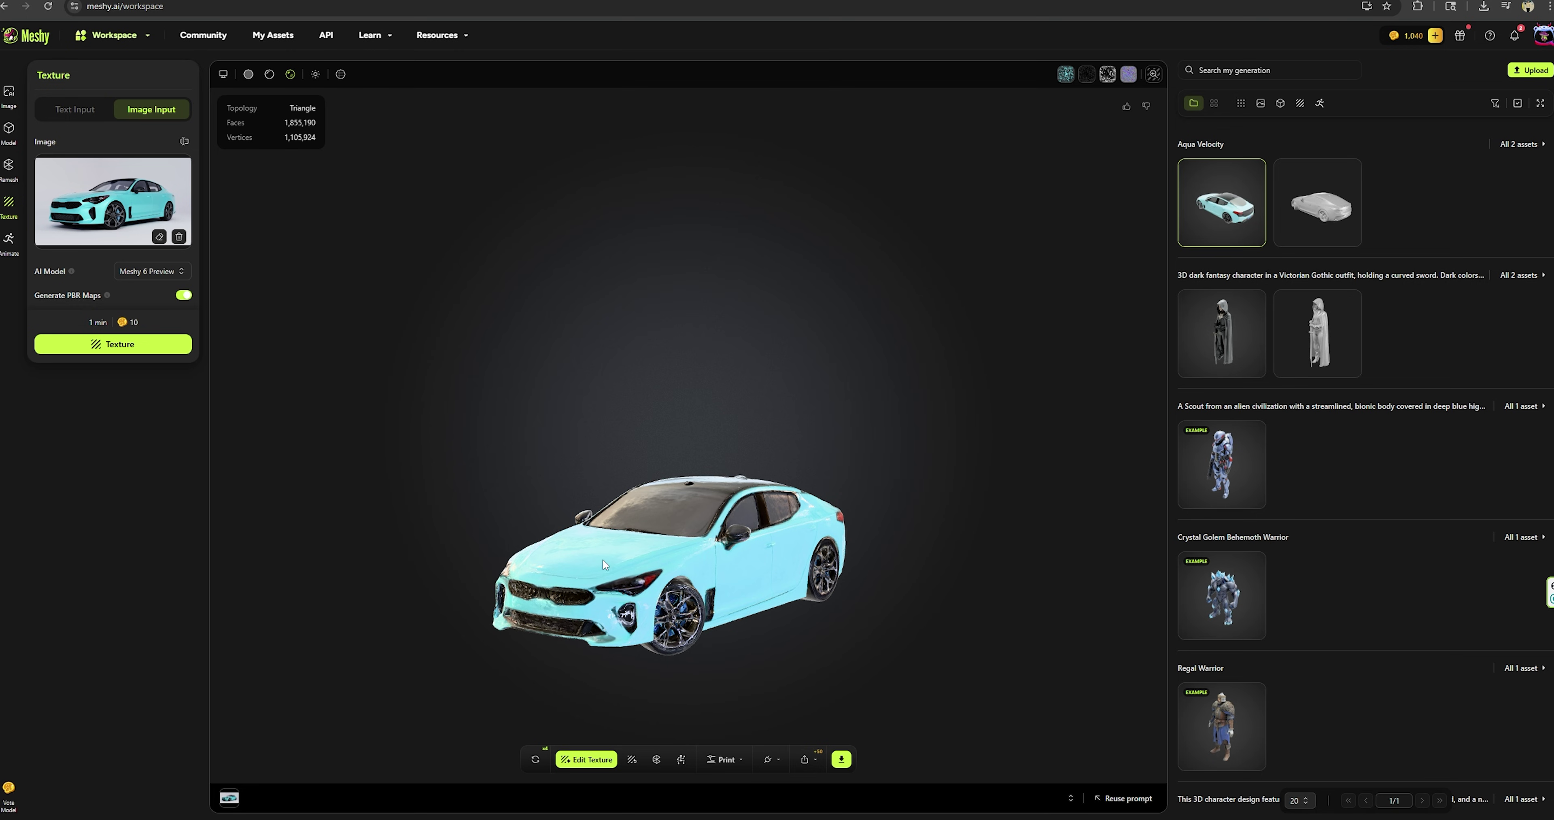
{"action": "left_click_drag", "start_coordinate": [605, 564], "coordinate": [743, 561]}
Step: Paste the male dark fantasy Victorian Neo-Gothic character prompt into a new image generation
{"action": "left_click", "coordinate": [7, 99]}
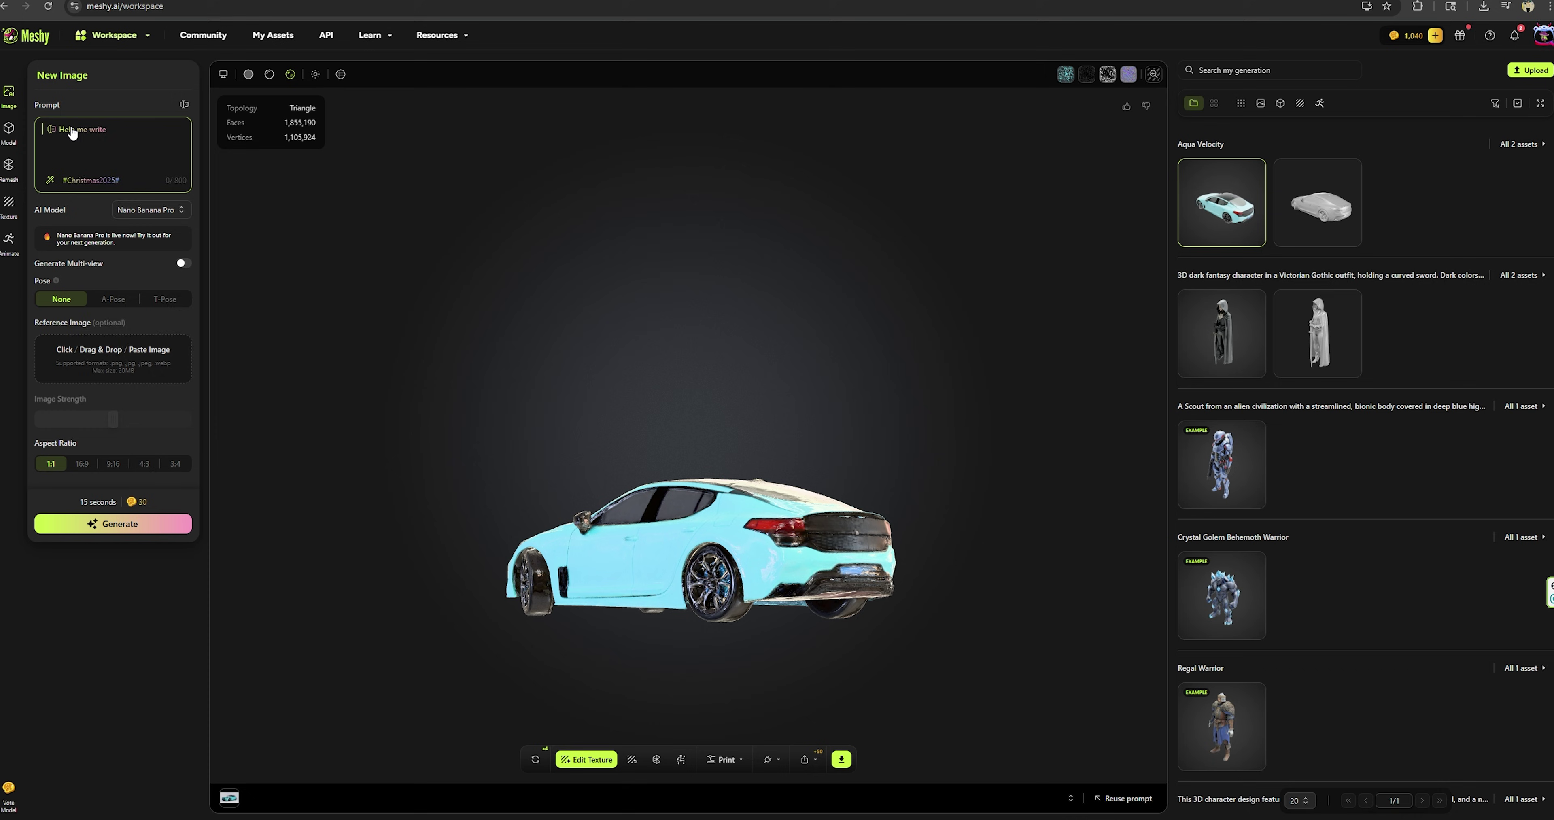
{"action": "right_click", "coordinate": [71, 129]}
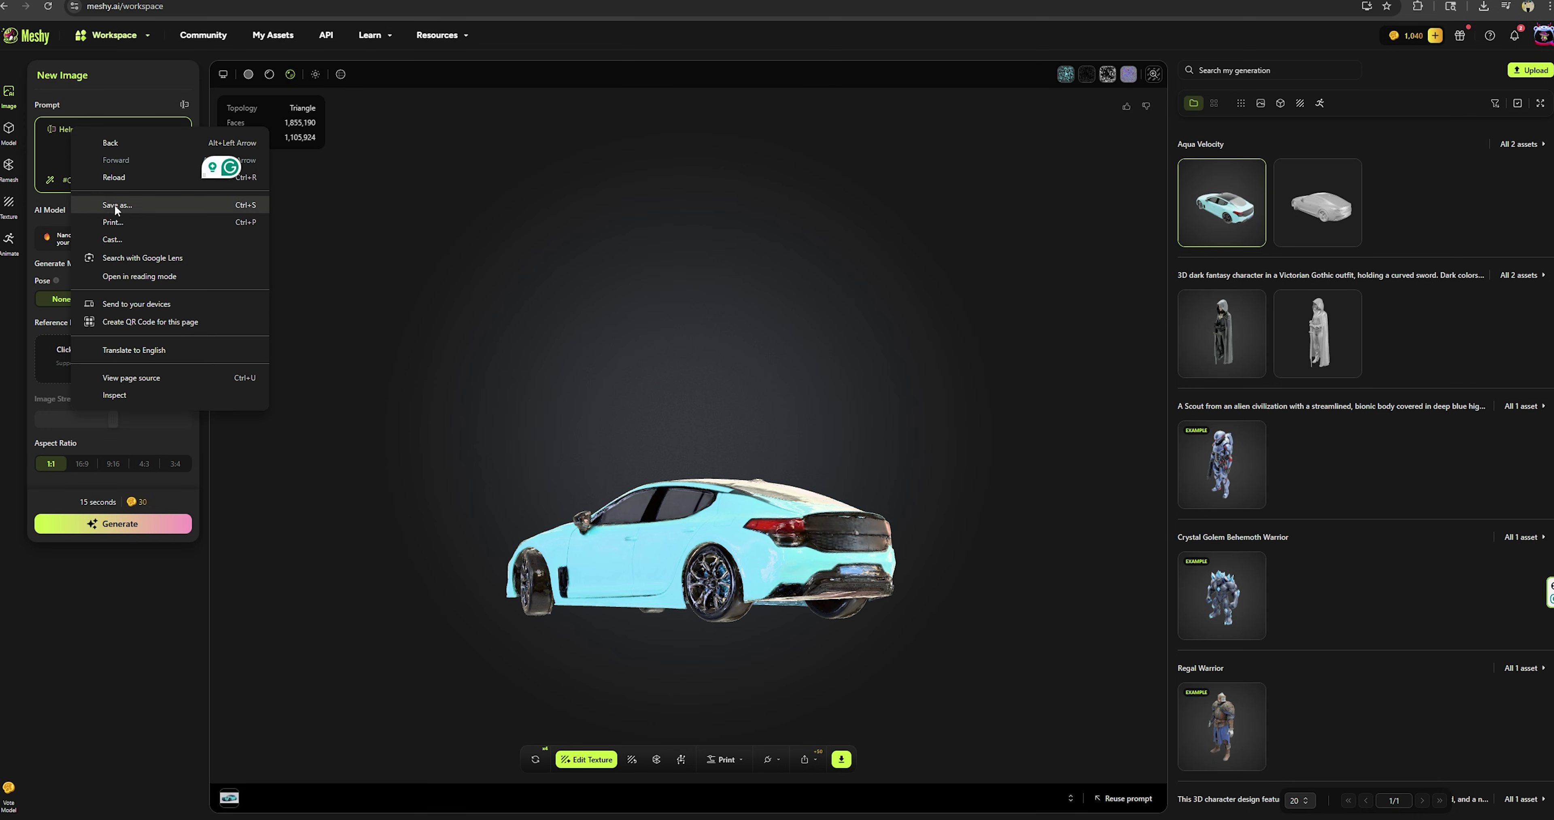
{"action": "left_click", "coordinate": [60, 138]}
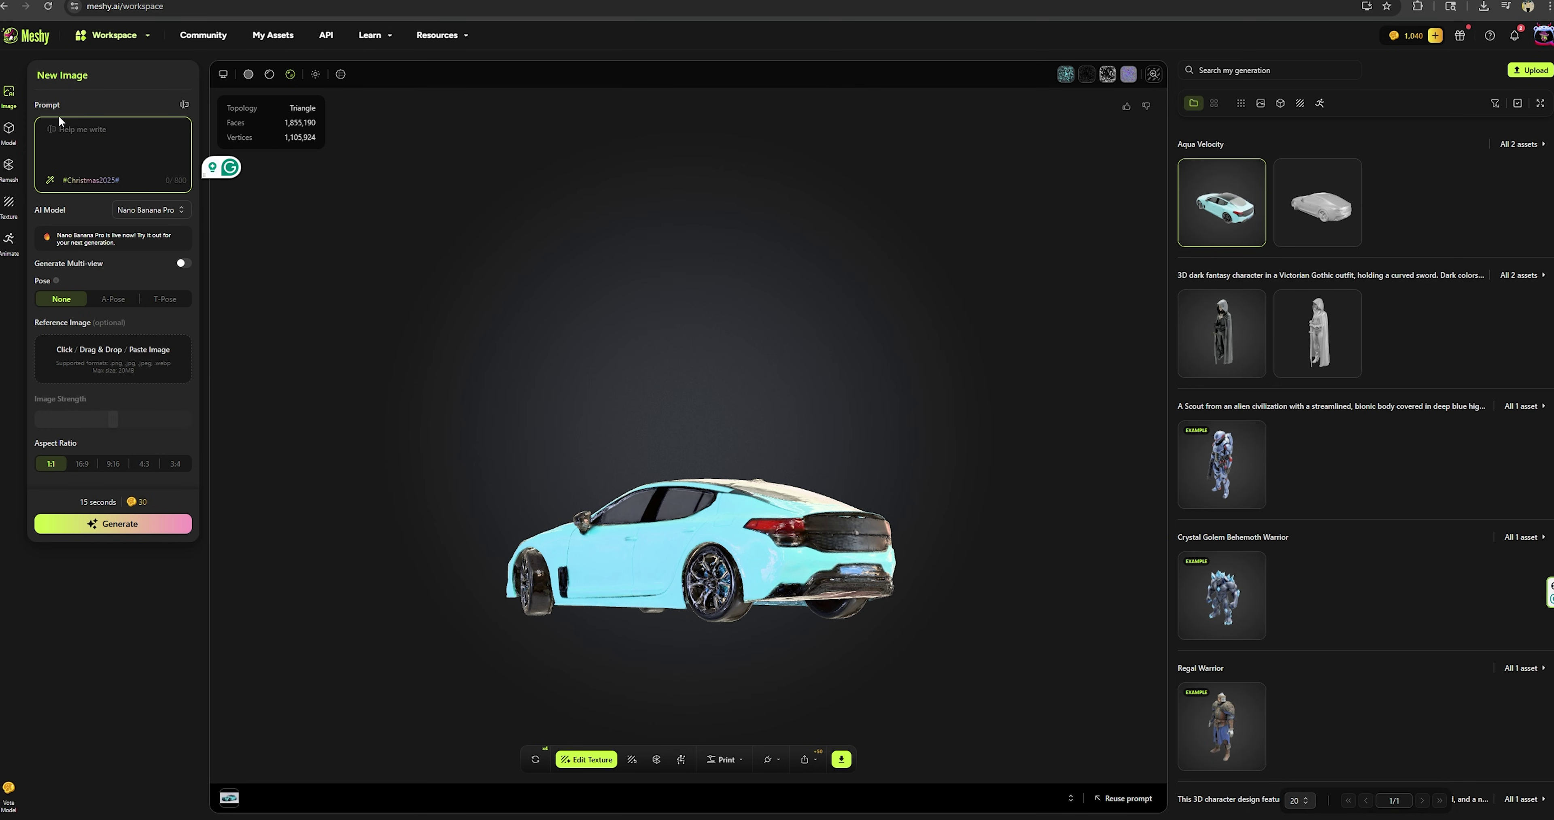
{"action": "key", "text": "ctrl+v"}
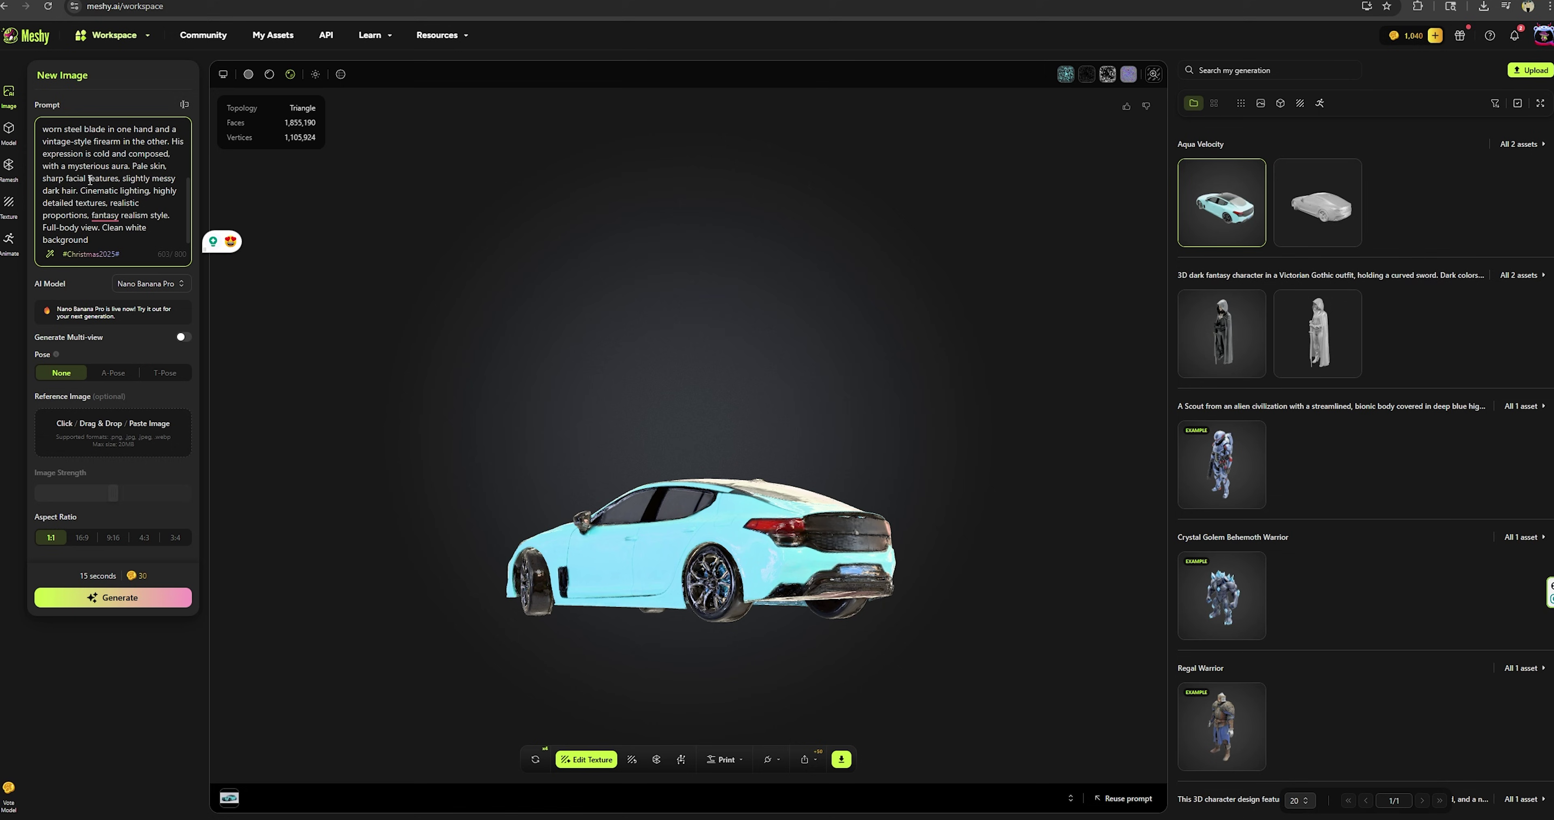
{"action": "scroll", "coordinate": [90, 179], "scroll_direction": "up", "scroll_amount": 3}
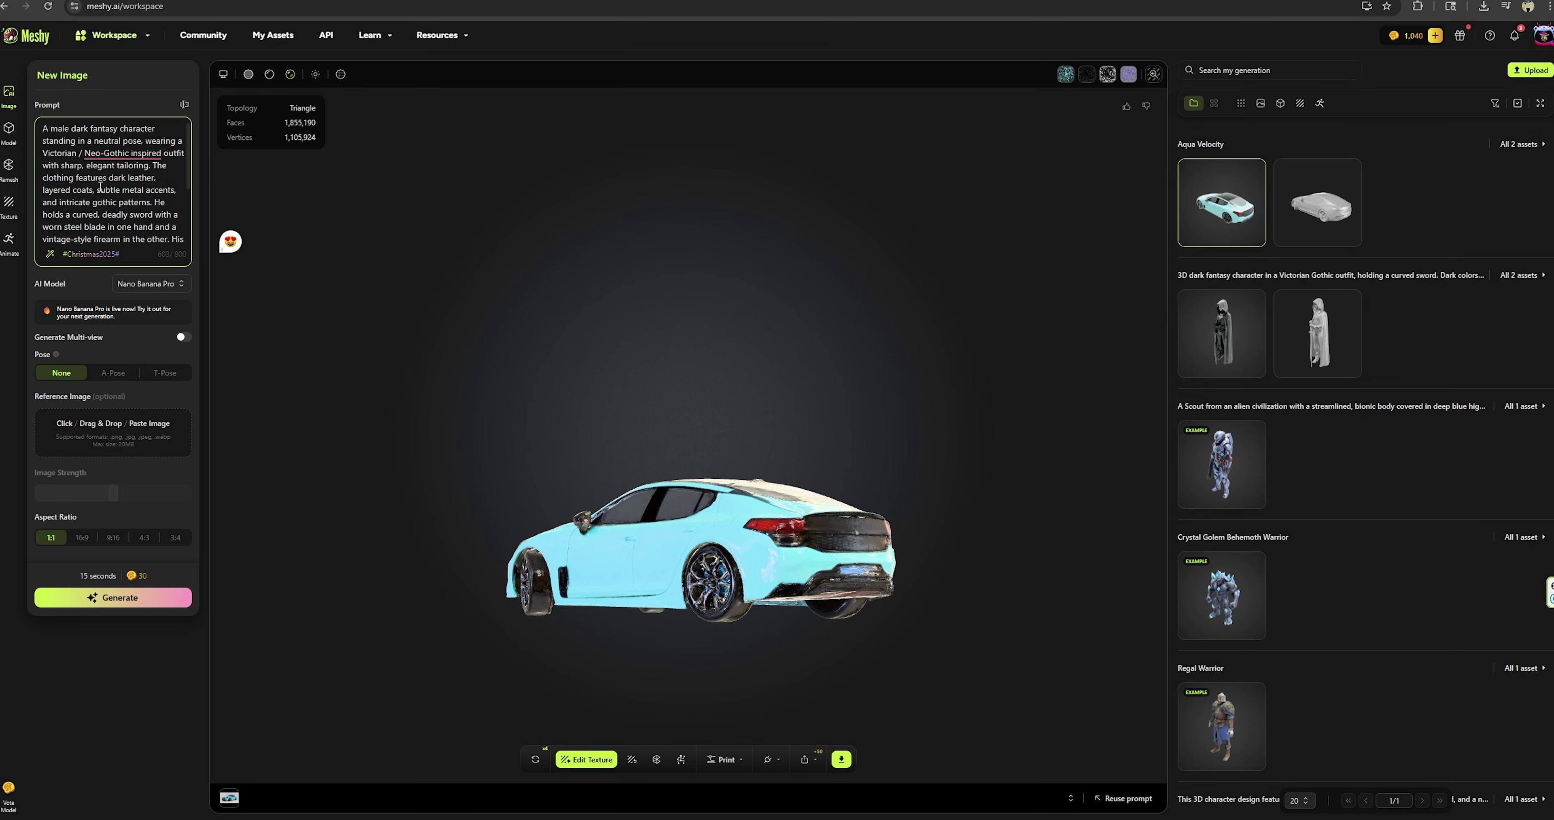
Step: Set aspect ratio 9:16 and A-Pose, then generate the four character images
{"action": "left_click", "coordinate": [150, 288]}
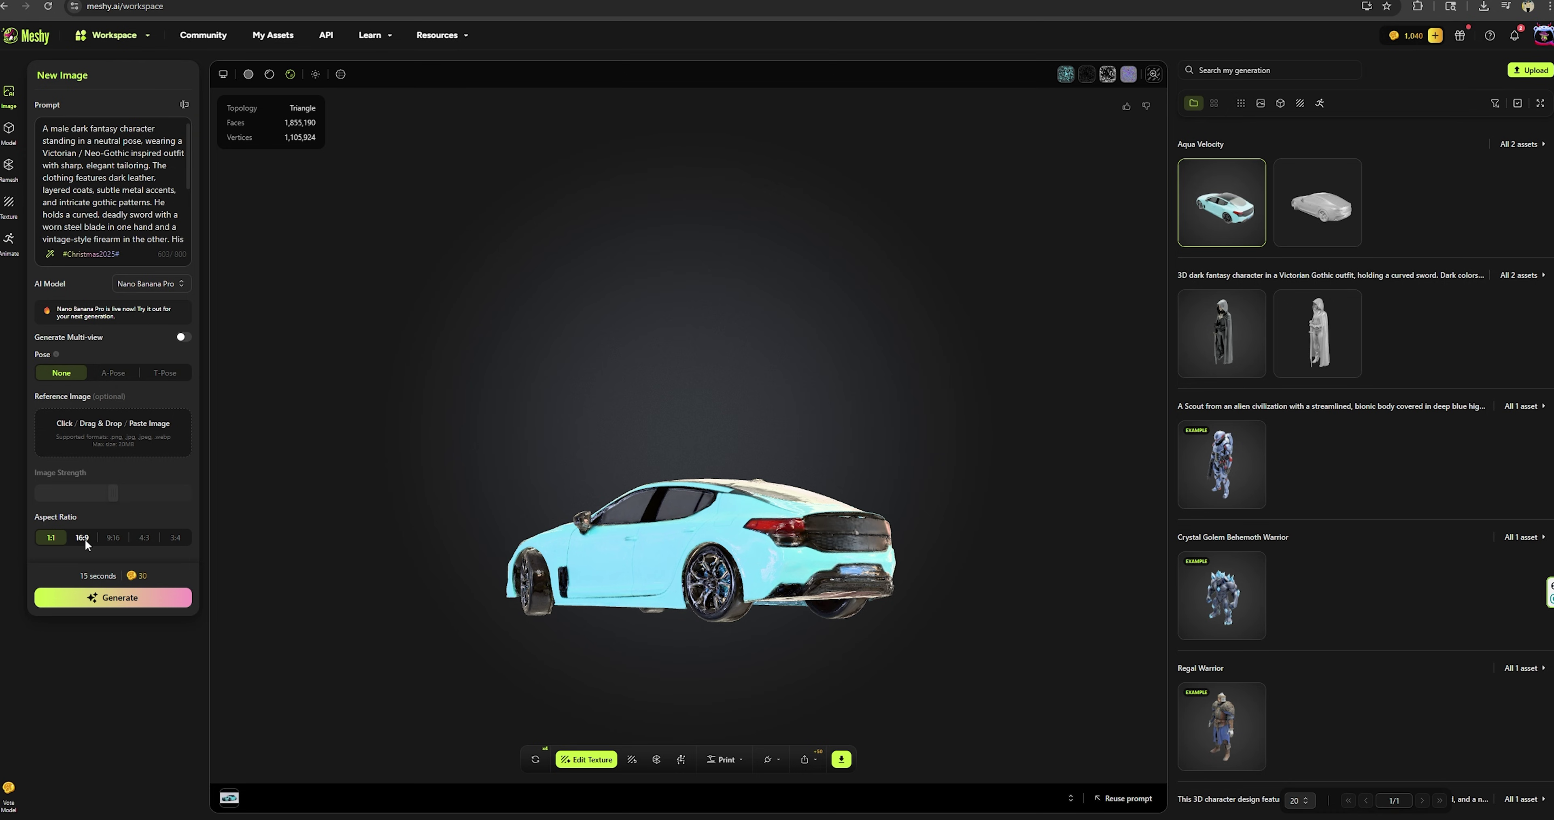
{"action": "left_click", "coordinate": [112, 538]}
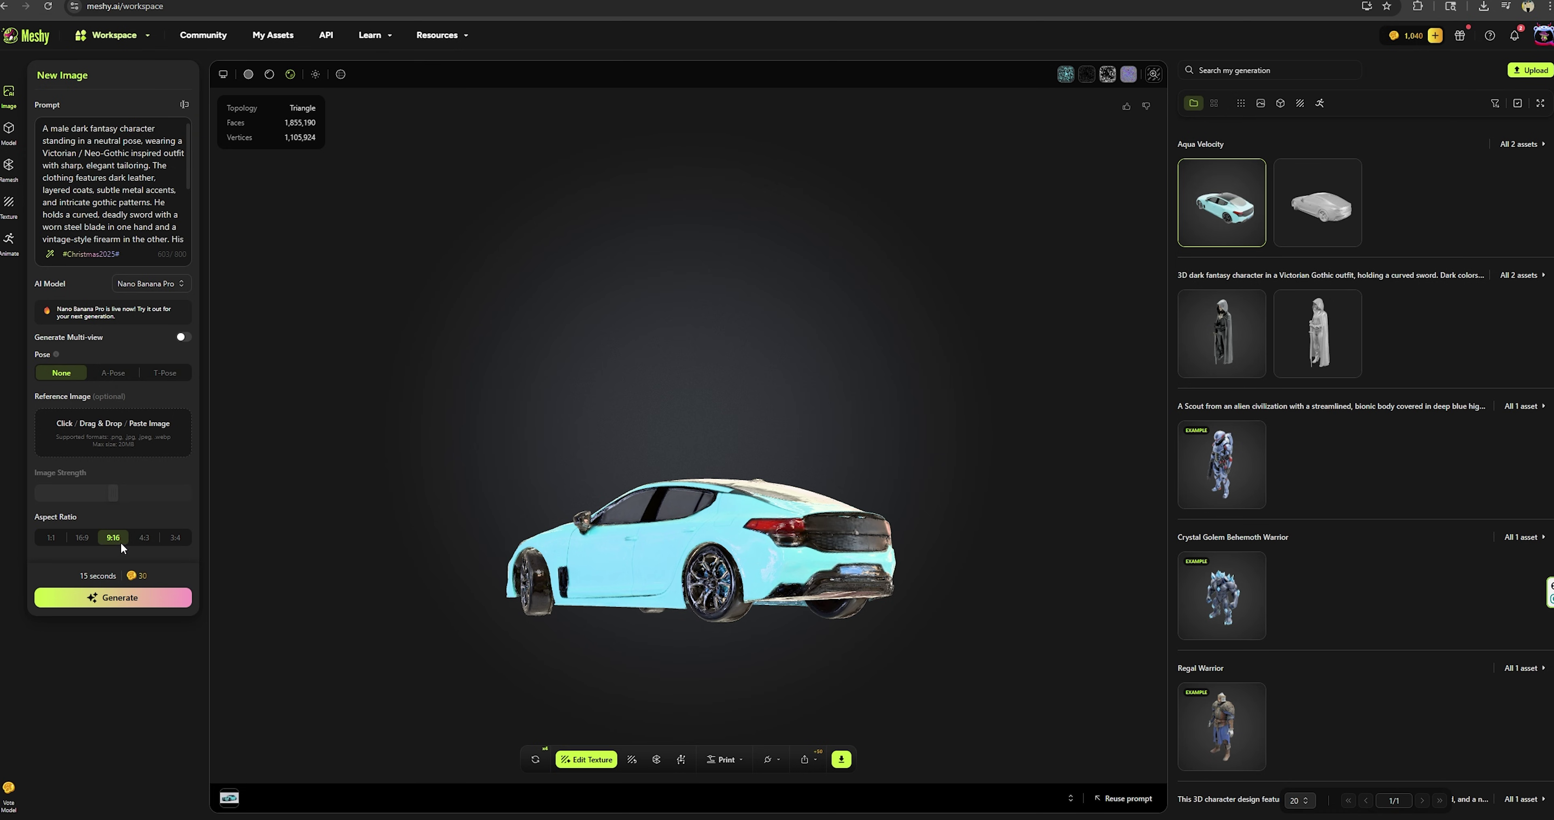
{"action": "left_click", "coordinate": [140, 603]}
{"action": "left_click", "coordinate": [113, 372]}
Step: Turn one Gothic swordsman image into a 3D model and texture it
{"action": "left_click", "coordinate": [1197, 174]}
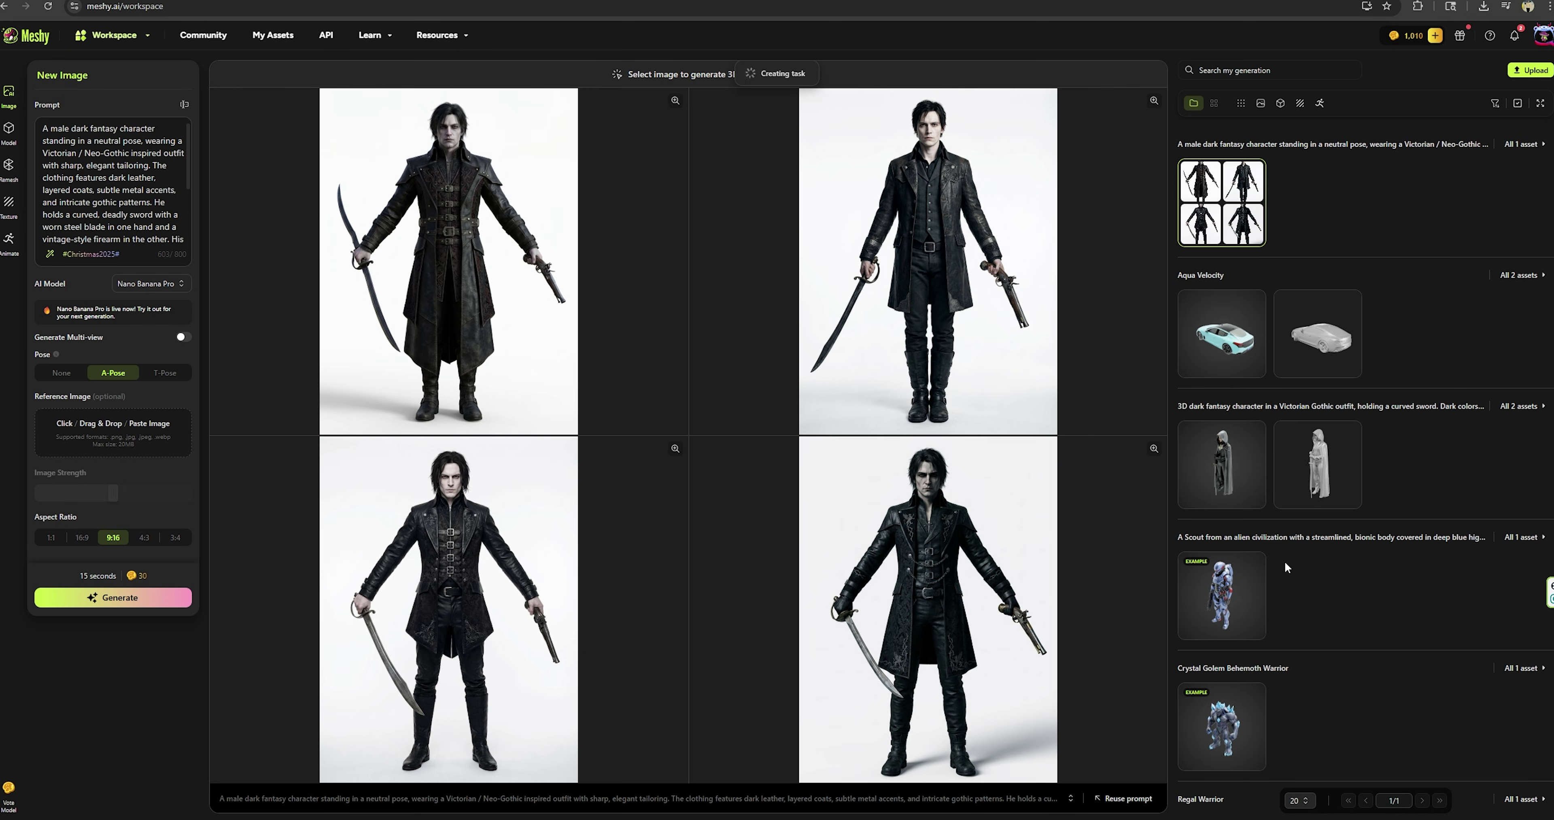
{"action": "mouse_move", "coordinate": [1232, 377]}
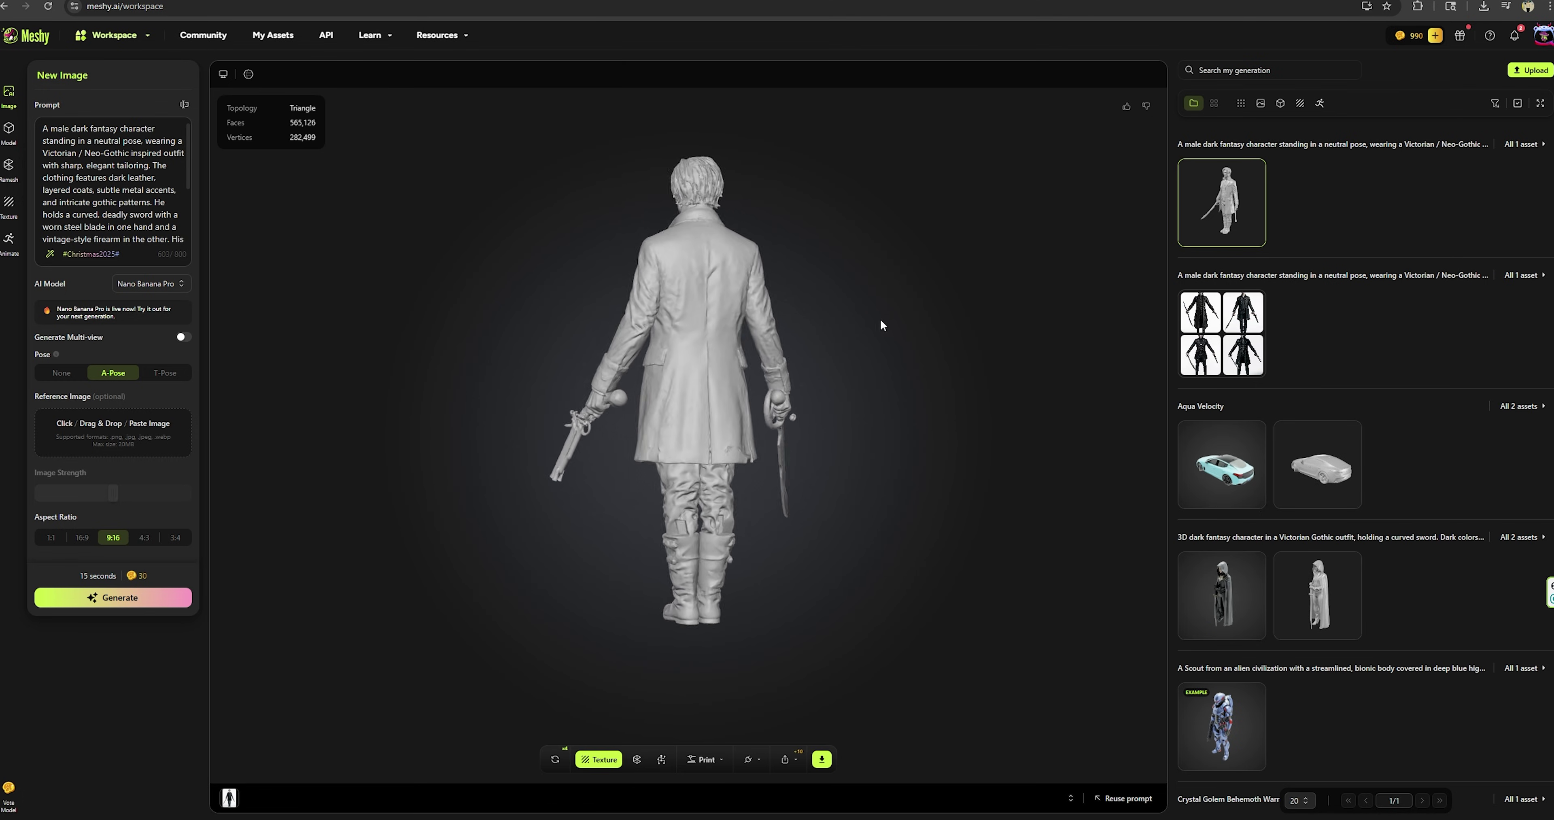
{"action": "left_click", "coordinate": [597, 760]}
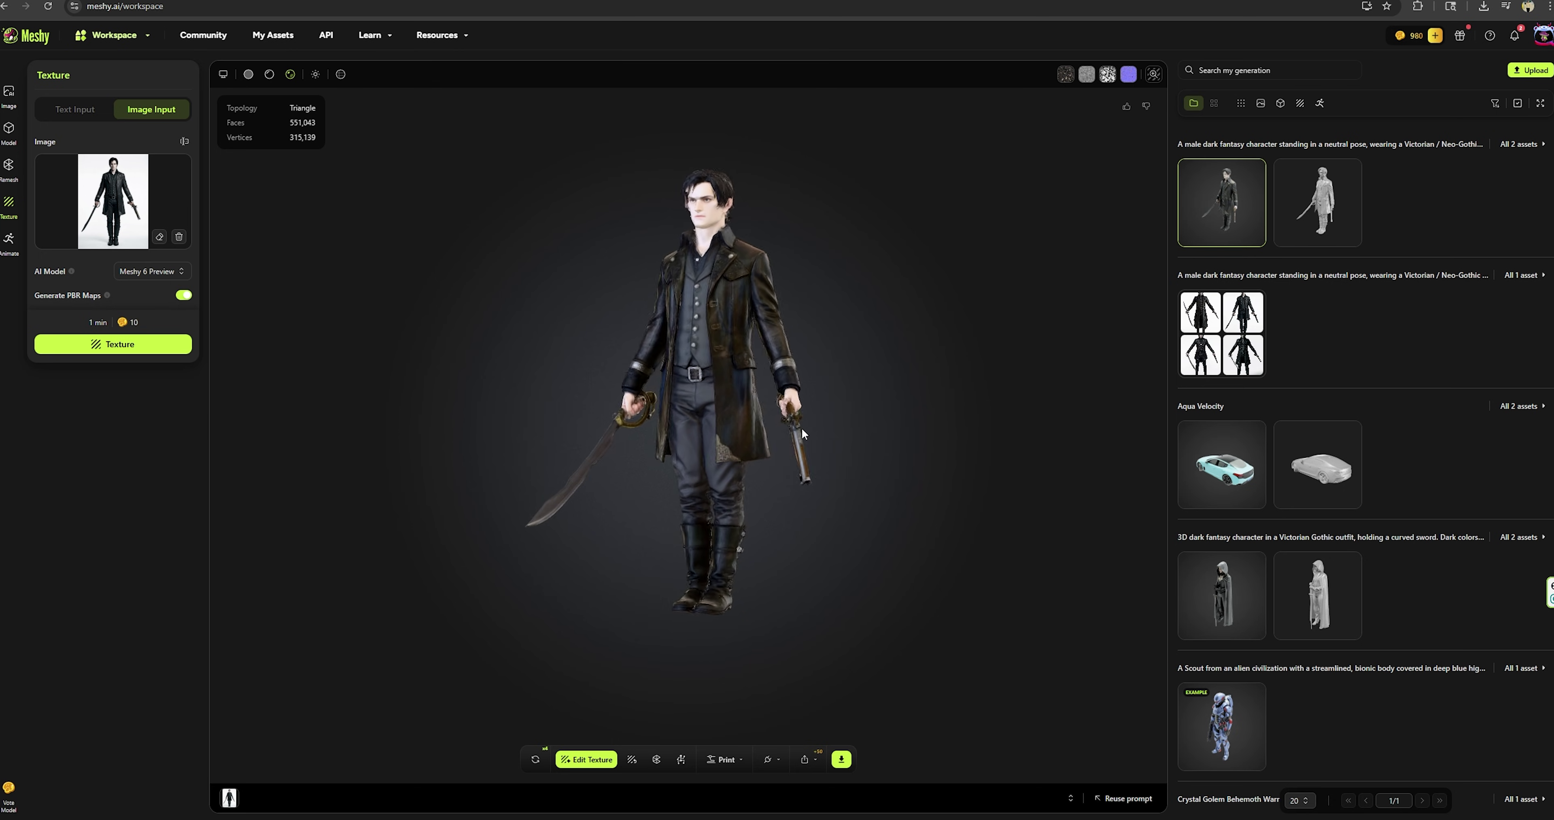
{"action": "left_click_drag", "start_coordinate": [700, 295], "coordinate": [438, 325]}
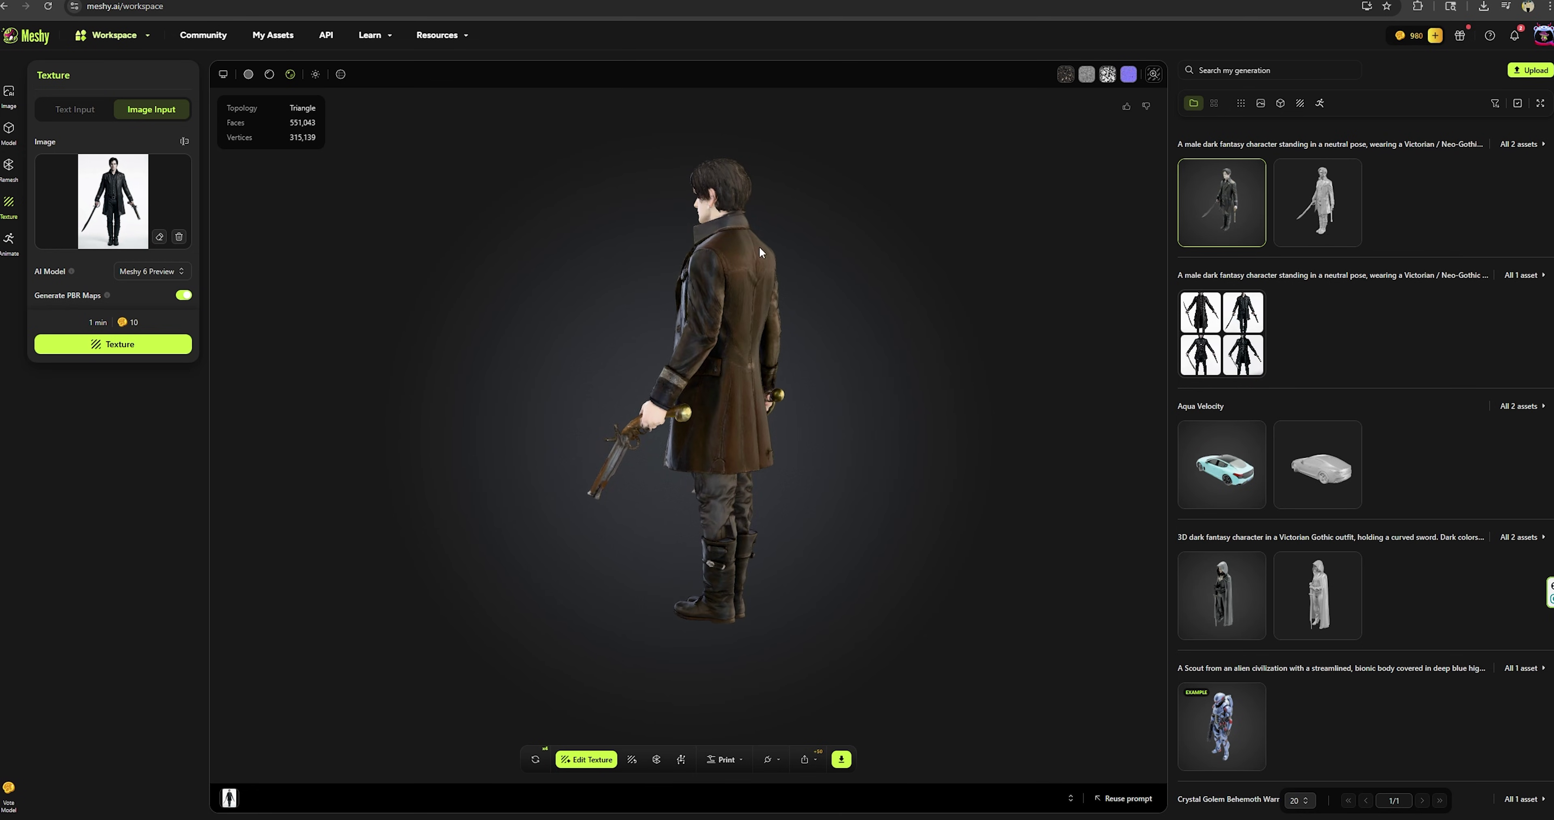
{"action": "left_click_drag", "start_coordinate": [759, 247], "coordinate": [434, 332]}
{"action": "mouse_move", "coordinate": [726, 297]}
{"action": "left_mouse_down"}
{"action": "mouse_move", "coordinate": [805, 317]}
{"action": "mouse_move", "coordinate": [707, 339]}
{"action": "mouse_move", "coordinate": [754, 419]}
{"action": "mouse_move", "coordinate": [717, 291]}
{"action": "left_mouse_up"}
Step: Generate a Text to 3D model from the long Victorian description and view its textured grey-coated version
{"action": "left_click", "coordinate": [8, 129]}
{"action": "left_click", "coordinate": [159, 119]}
{"action": "left_click", "coordinate": [121, 167]}
{"action": "right_click", "coordinate": [122, 175]}
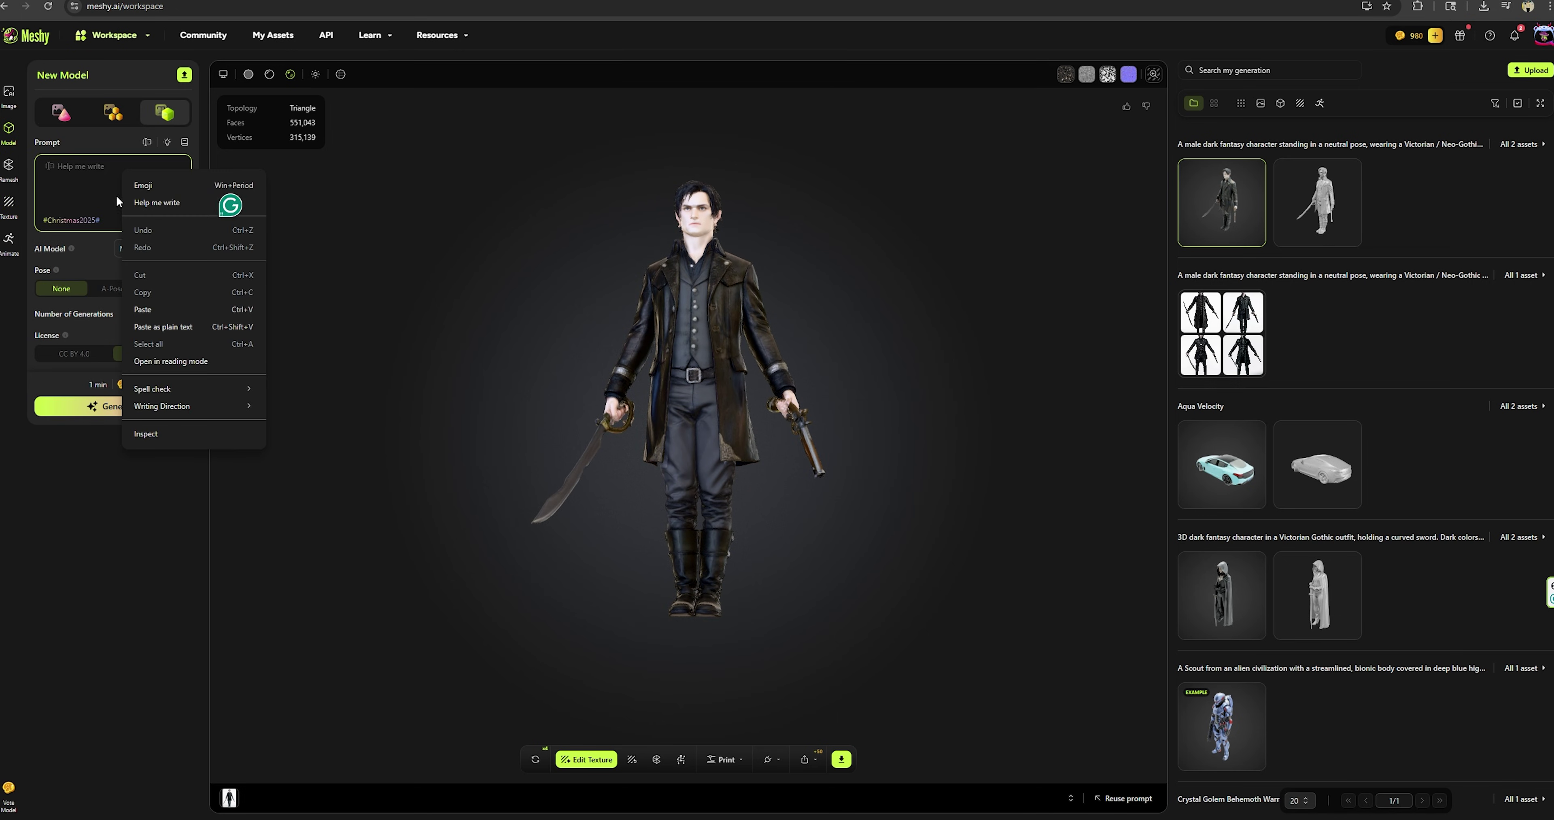
{"action": "left_click", "coordinate": [152, 310]}
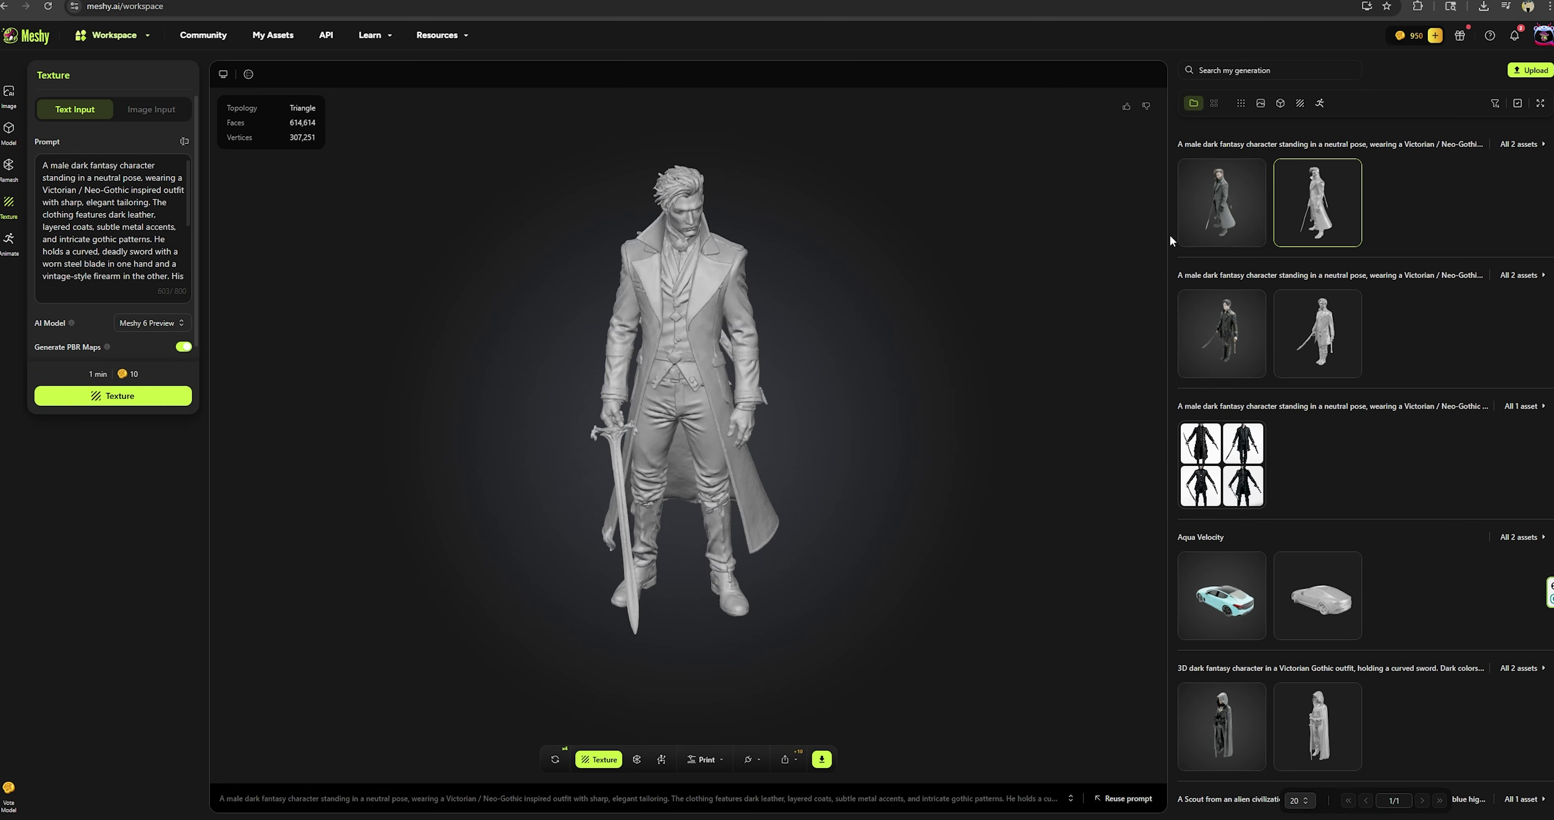
{"action": "left_click", "coordinate": [1205, 214]}
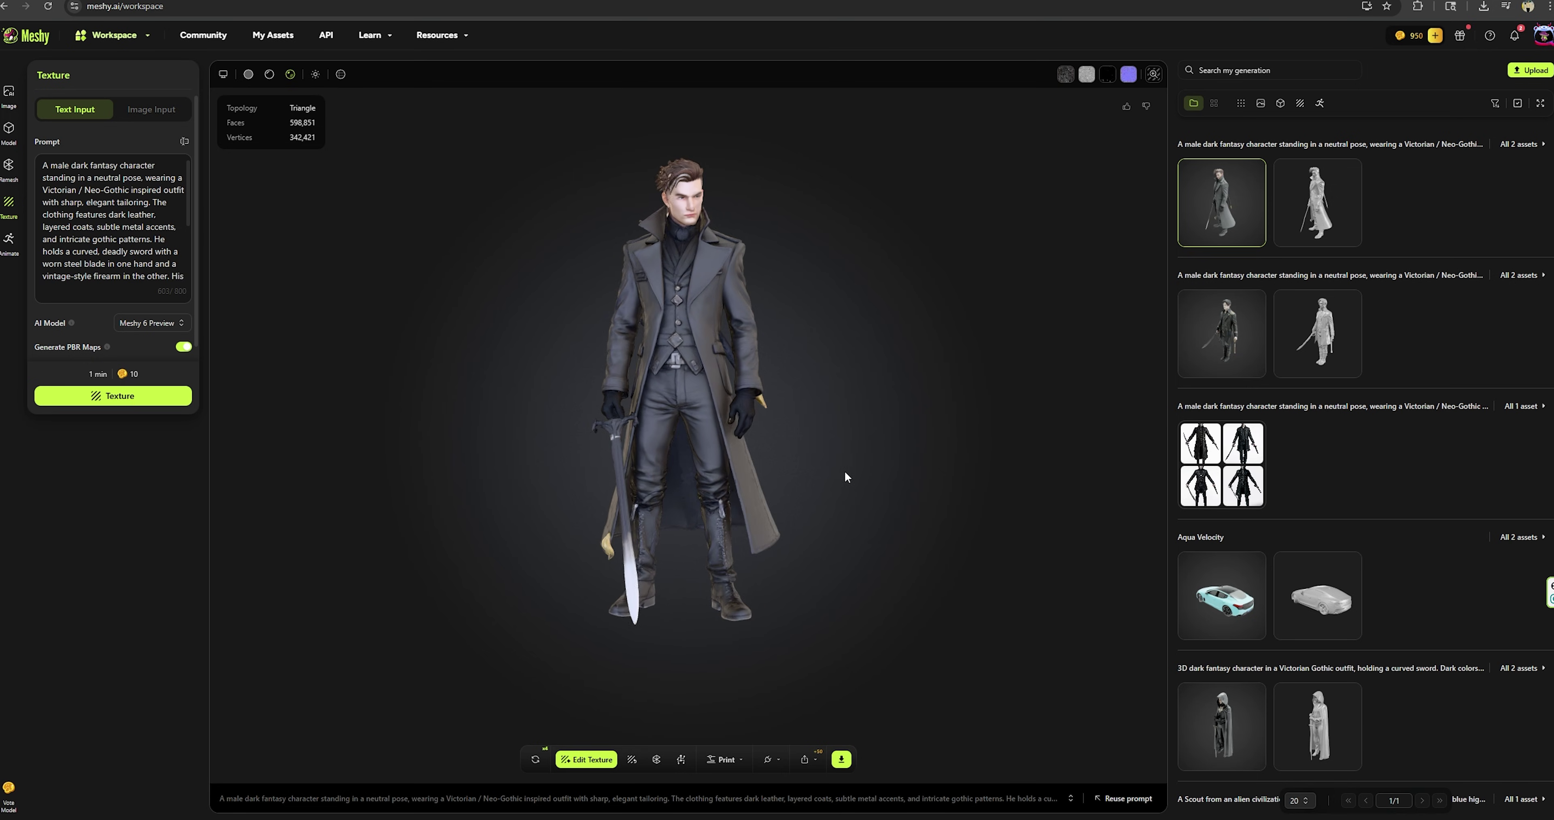
{"action": "left_click_drag", "start_coordinate": [860, 473], "coordinate": [924, 465]}
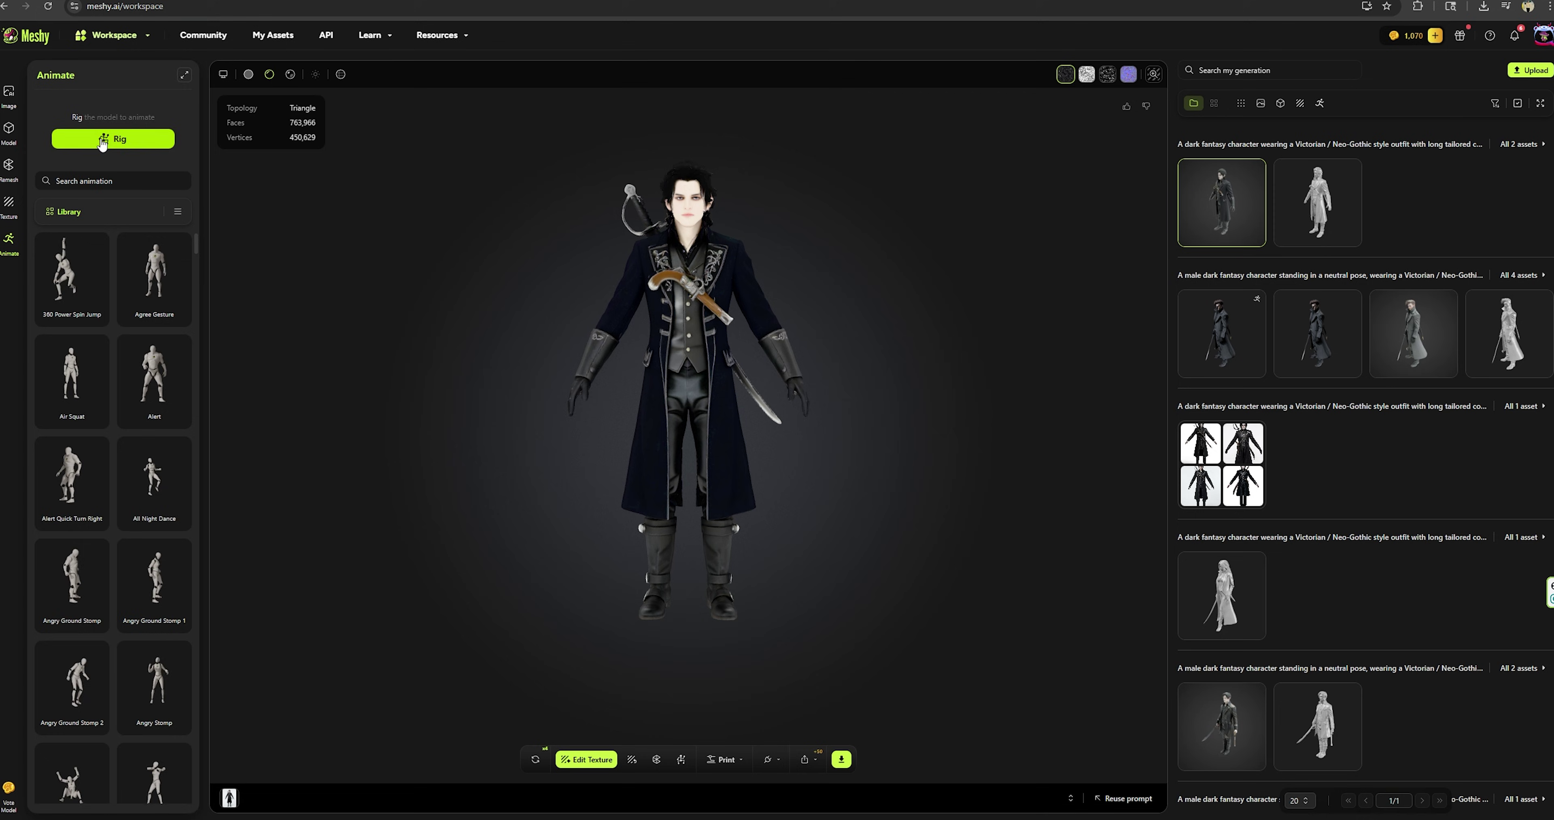
Step: Remesh the character with Fixed 100K quad topology, then begin Humanoid rigging setup
{"action": "left_click", "coordinate": [103, 140]}
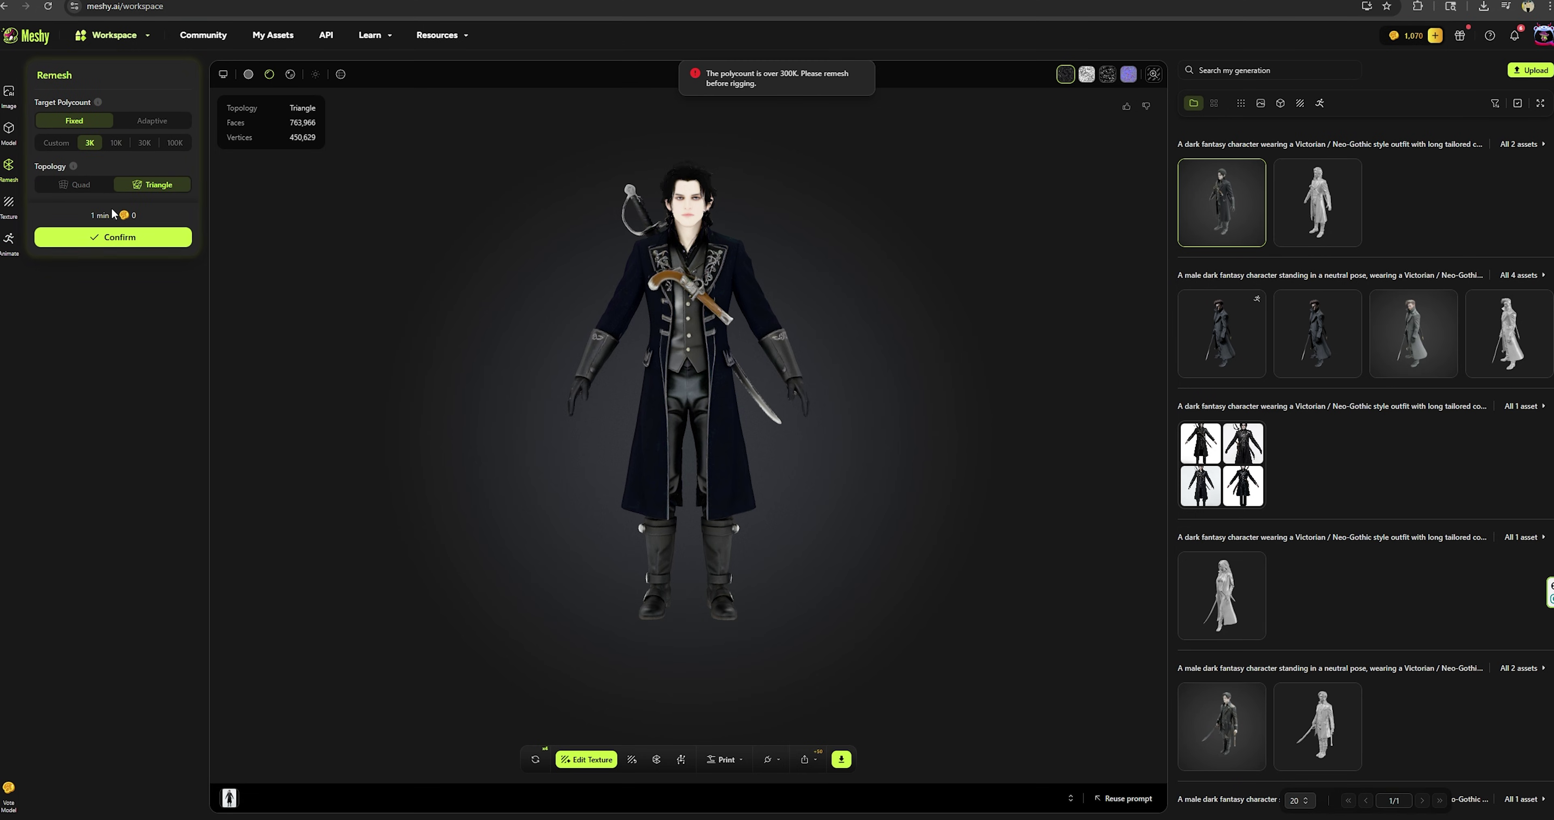
{"action": "left_click", "coordinate": [162, 126]}
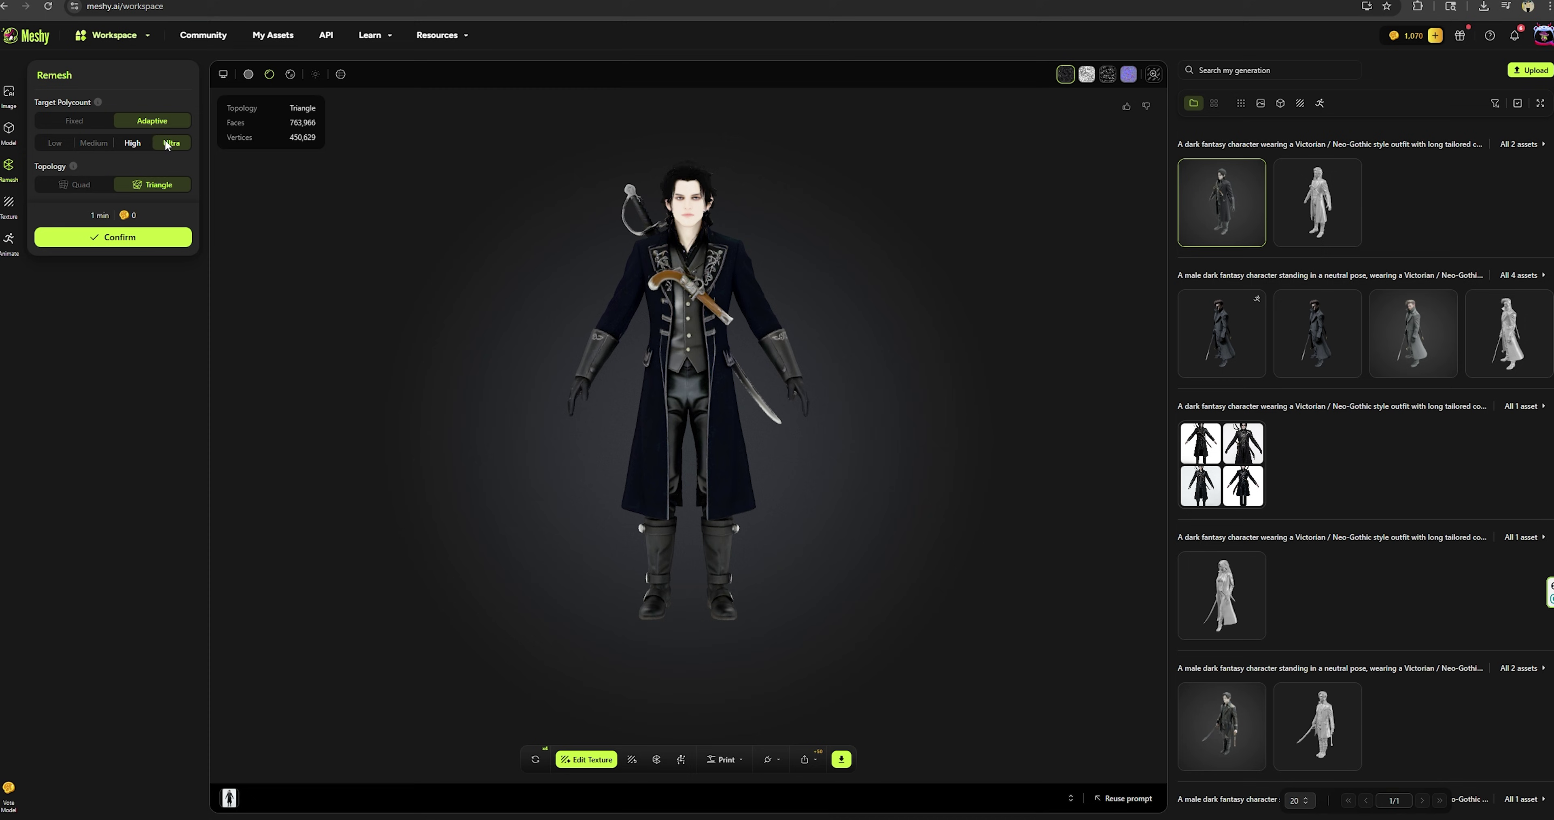
{"action": "left_click", "coordinate": [86, 125]}
{"action": "left_click", "coordinate": [168, 127]}
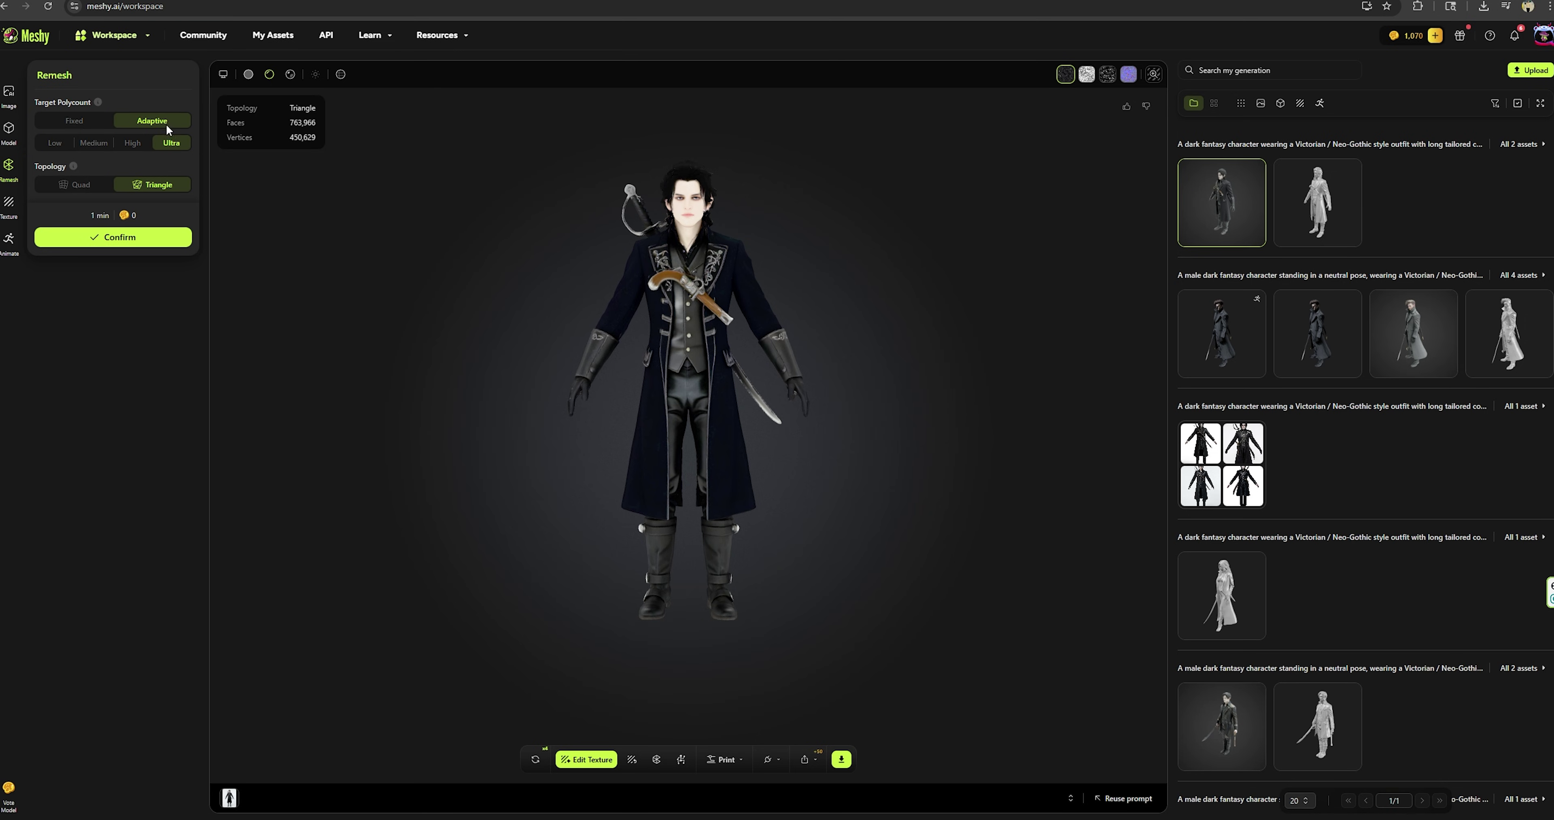
{"action": "left_click", "coordinate": [80, 126]}
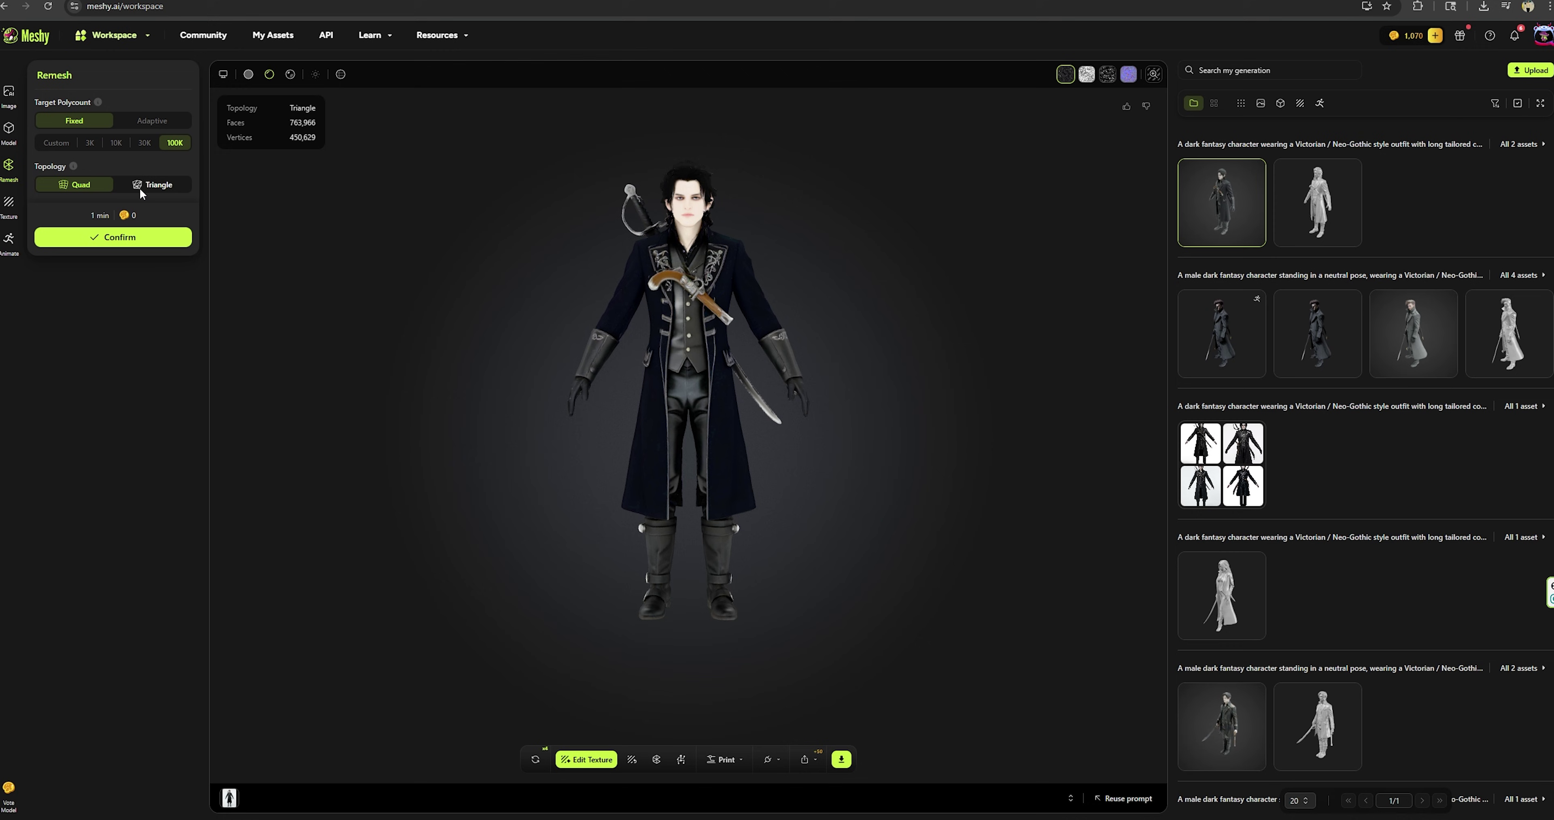
{"action": "left_click", "coordinate": [82, 185]}
{"action": "left_click", "coordinate": [121, 238]}
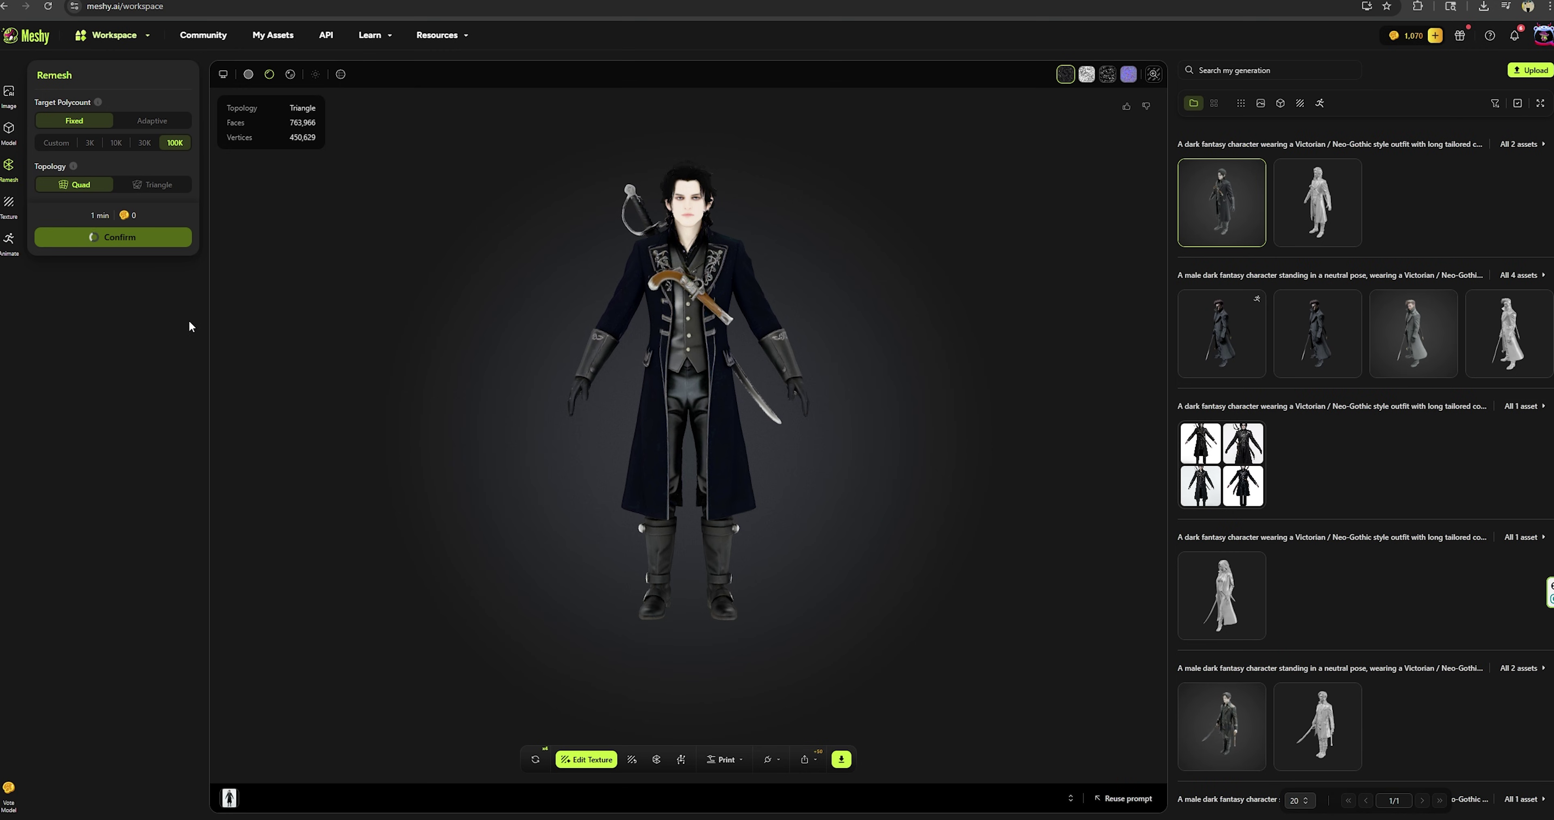
{"action": "left_click", "coordinate": [9, 239]}
{"action": "left_click", "coordinate": [101, 138]}
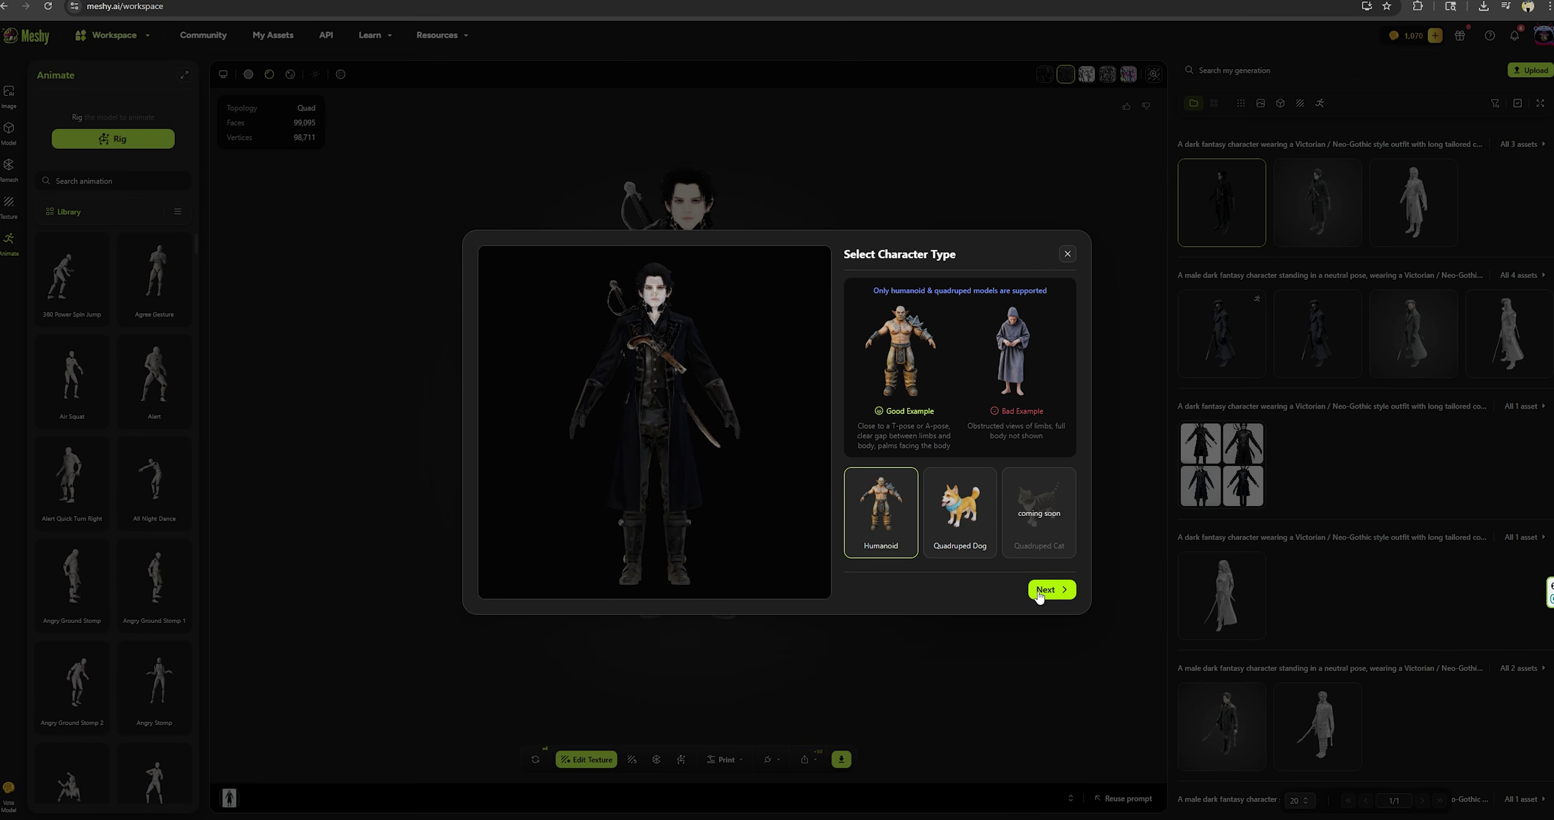
Step: Rig as Humanoid, keeping default rotate, offset and height settings
{"action": "left_click", "coordinate": [1039, 596]}
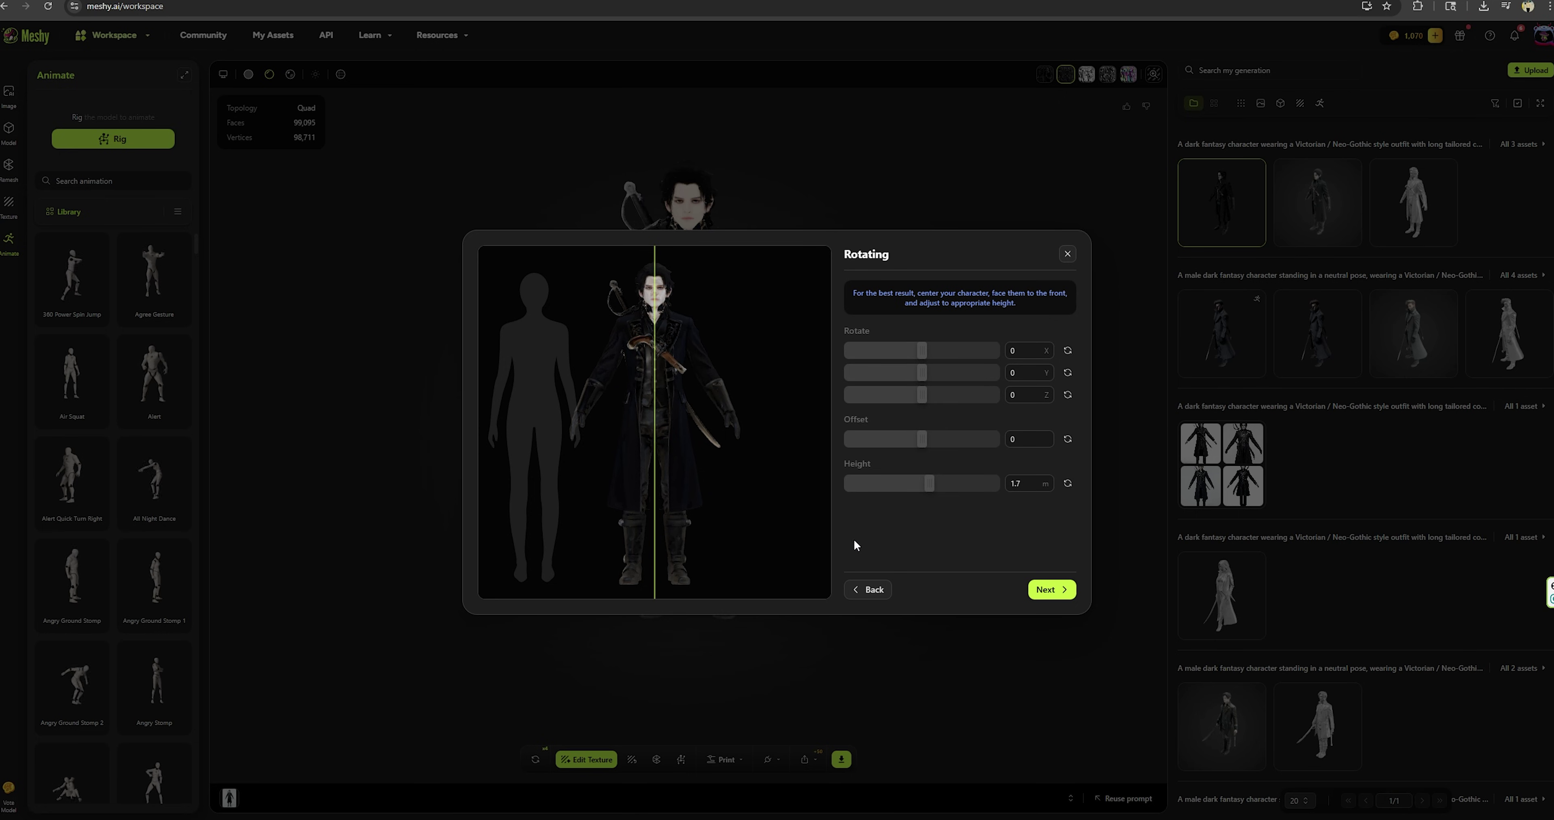
{"action": "left_click", "coordinate": [1047, 589]}
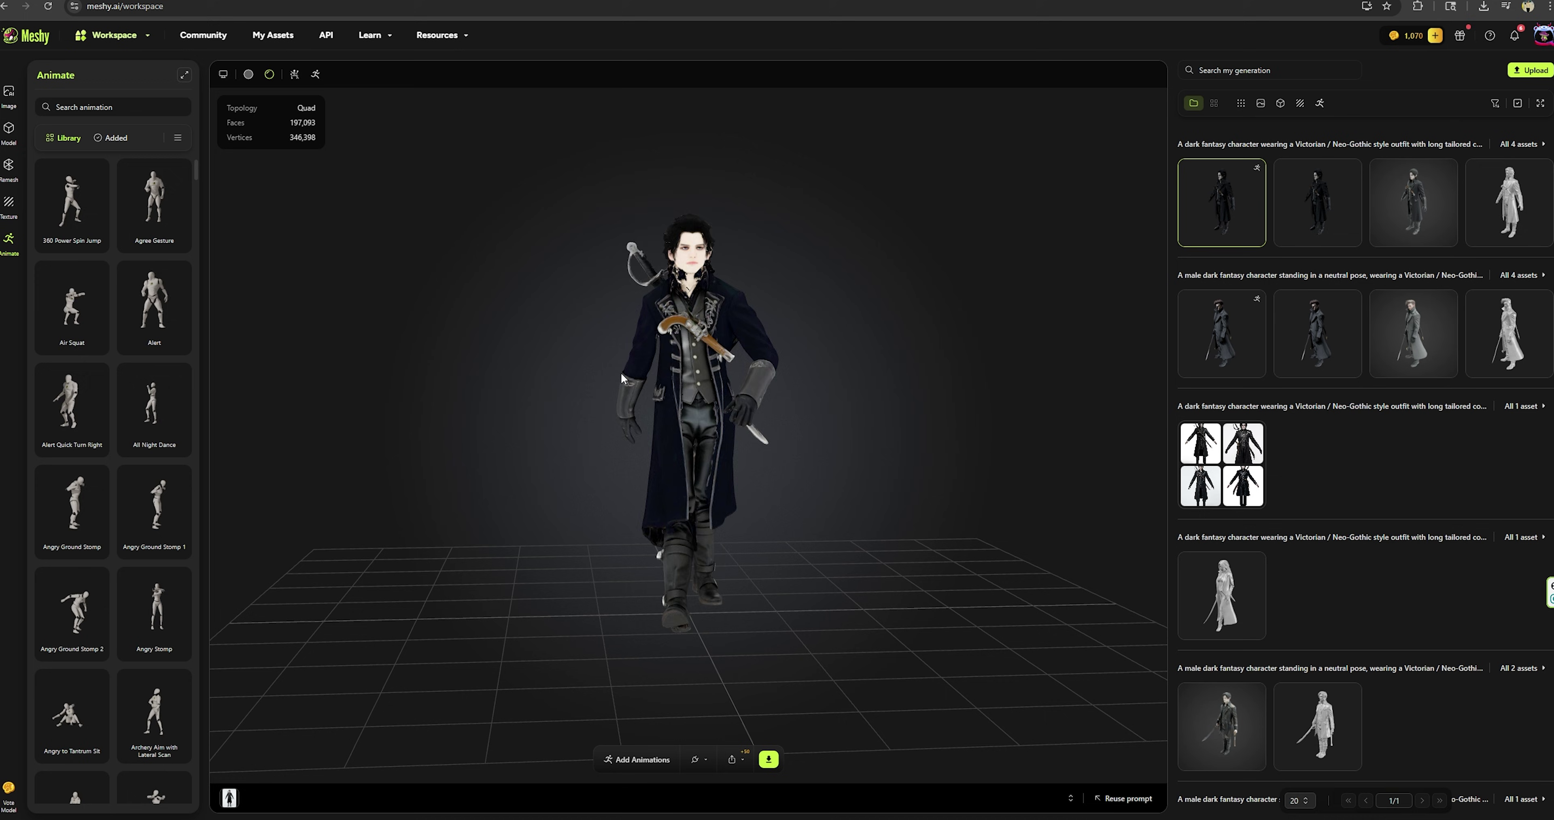
Step: Add the 360 Power Spin Jump animation from the Animate Library to the character
{"action": "mouse_move", "coordinate": [51, 329]}
{"action": "scroll", "coordinate": [50, 323], "scroll_direction": "down", "scroll_amount": 2}
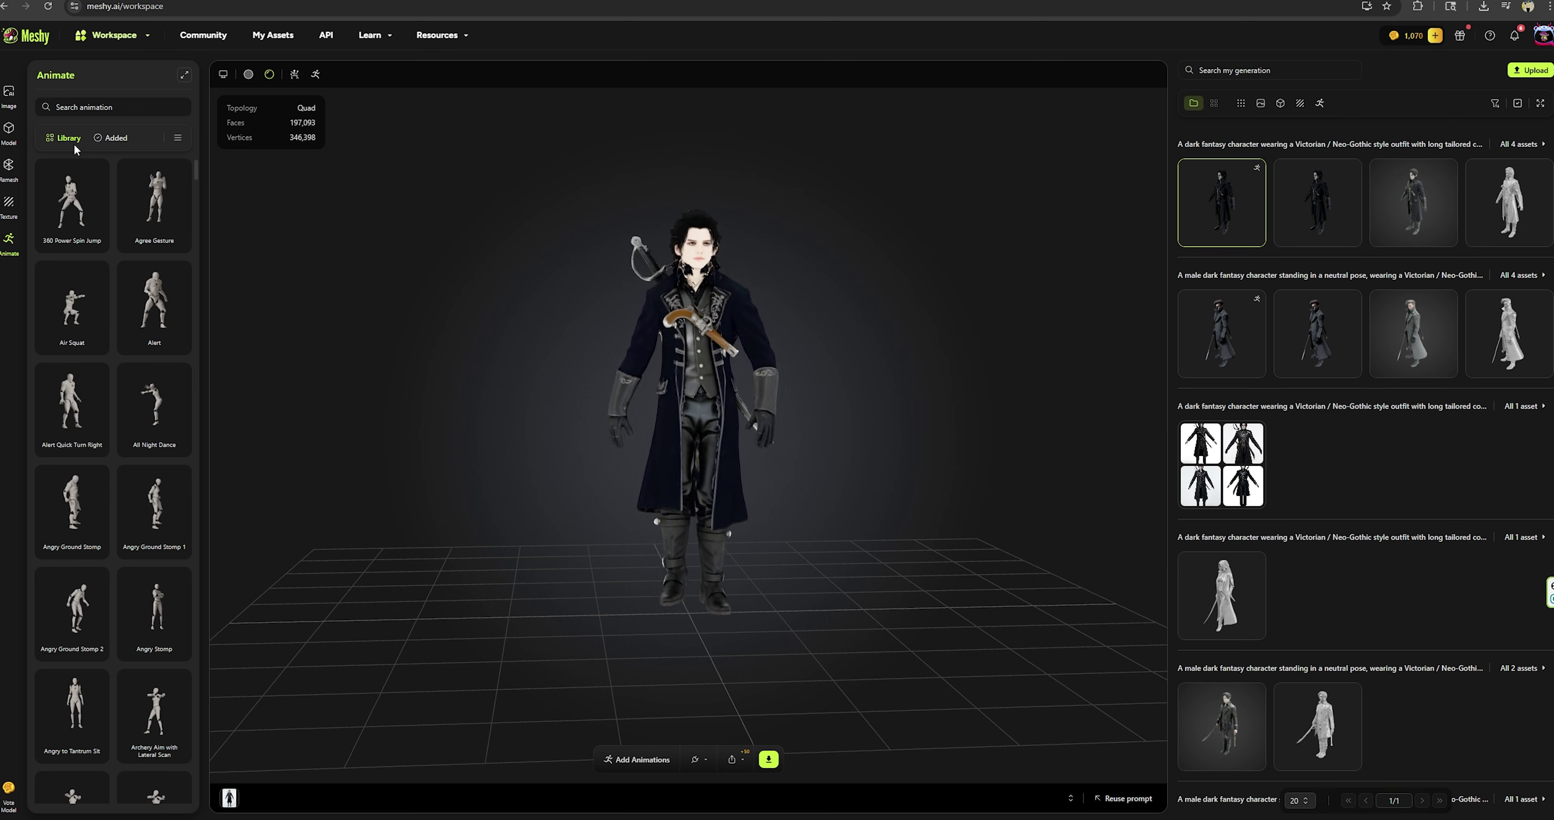
{"action": "scroll", "coordinate": [97, 255], "scroll_direction": "down", "scroll_amount": 10}
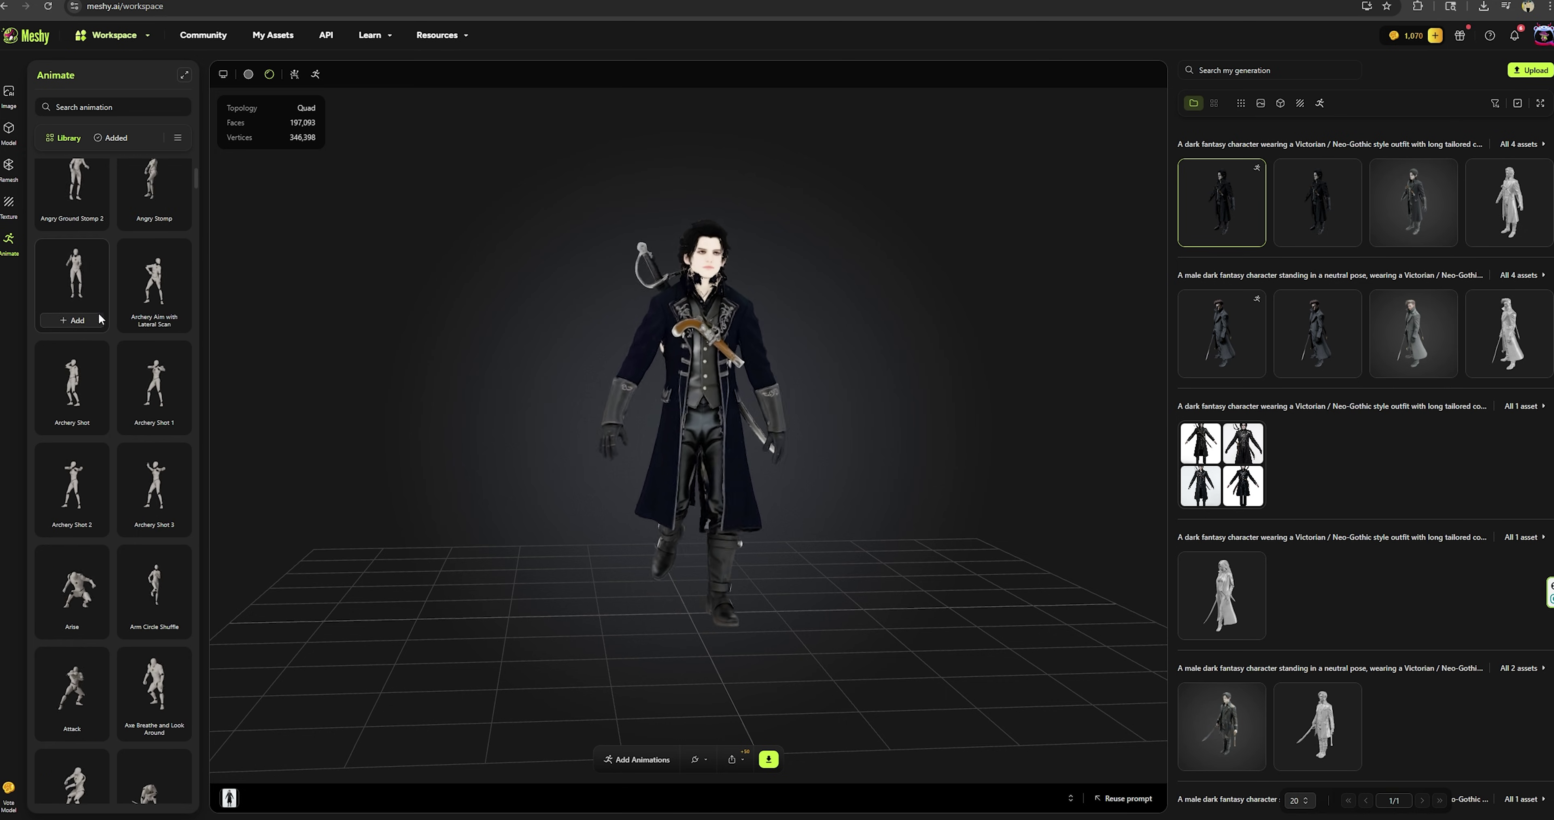
{"action": "scroll", "coordinate": [99, 344], "scroll_direction": "up", "scroll_amount": 12}
{"action": "left_click", "coordinate": [72, 240]}
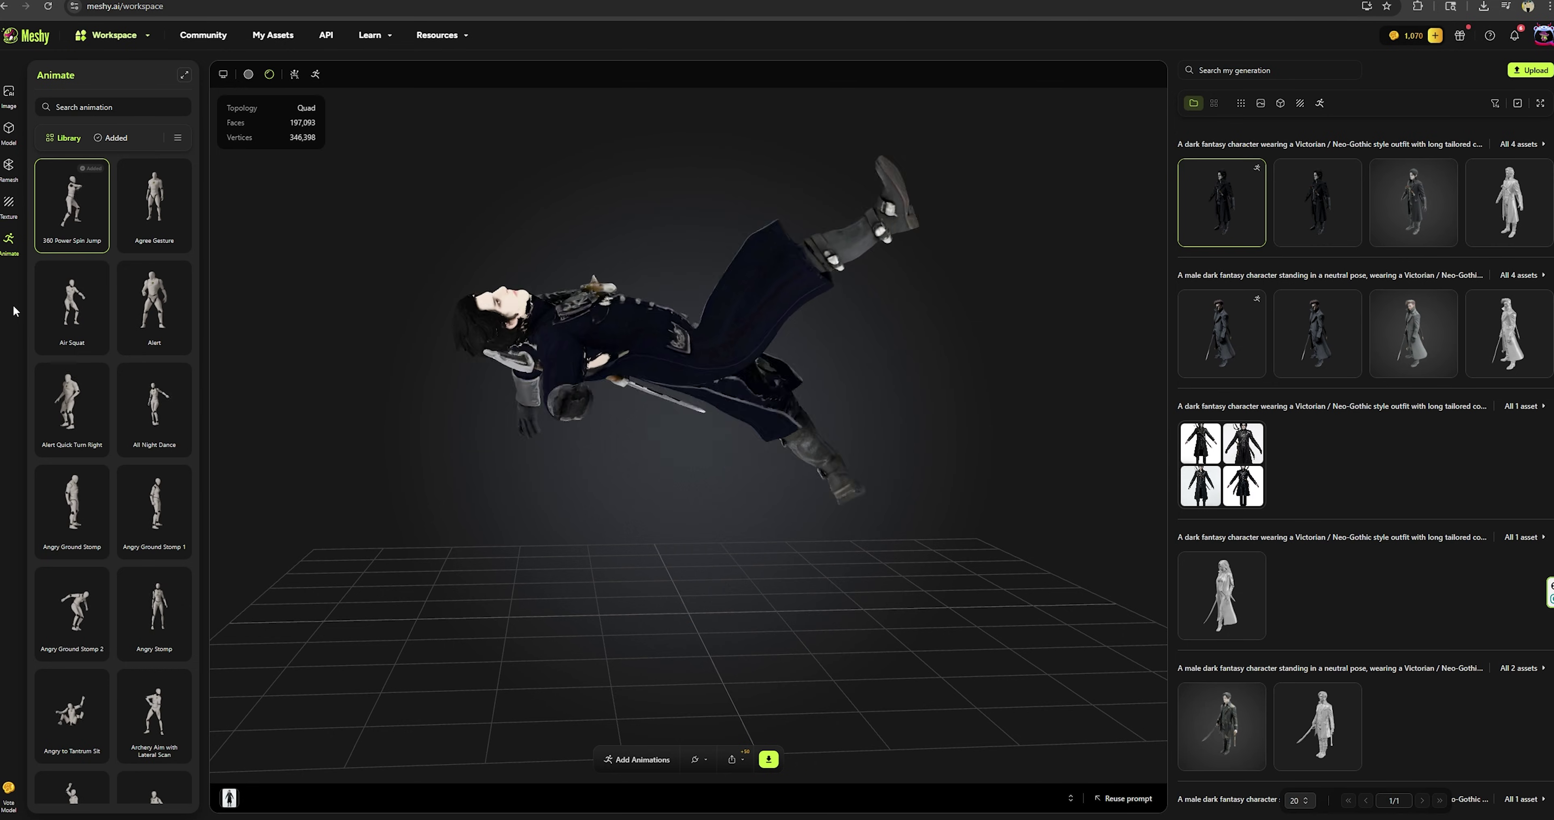
Step: Preview the Agree Gesture, All Night Dance and Angry Ground Stomp animations
{"action": "left_click", "coordinate": [155, 205]}
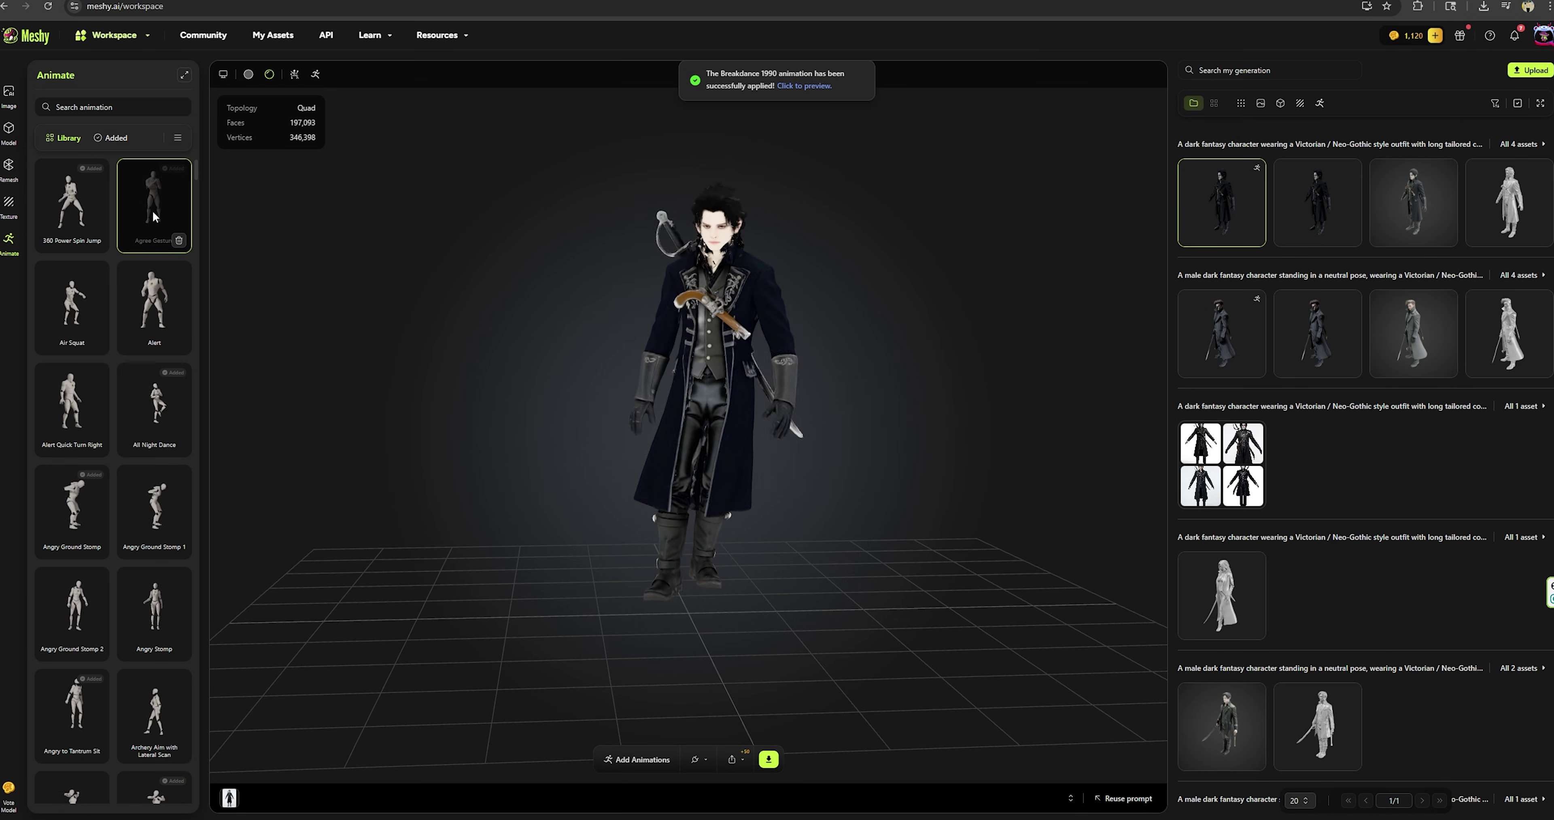
{"action": "left_click", "coordinate": [155, 402]}
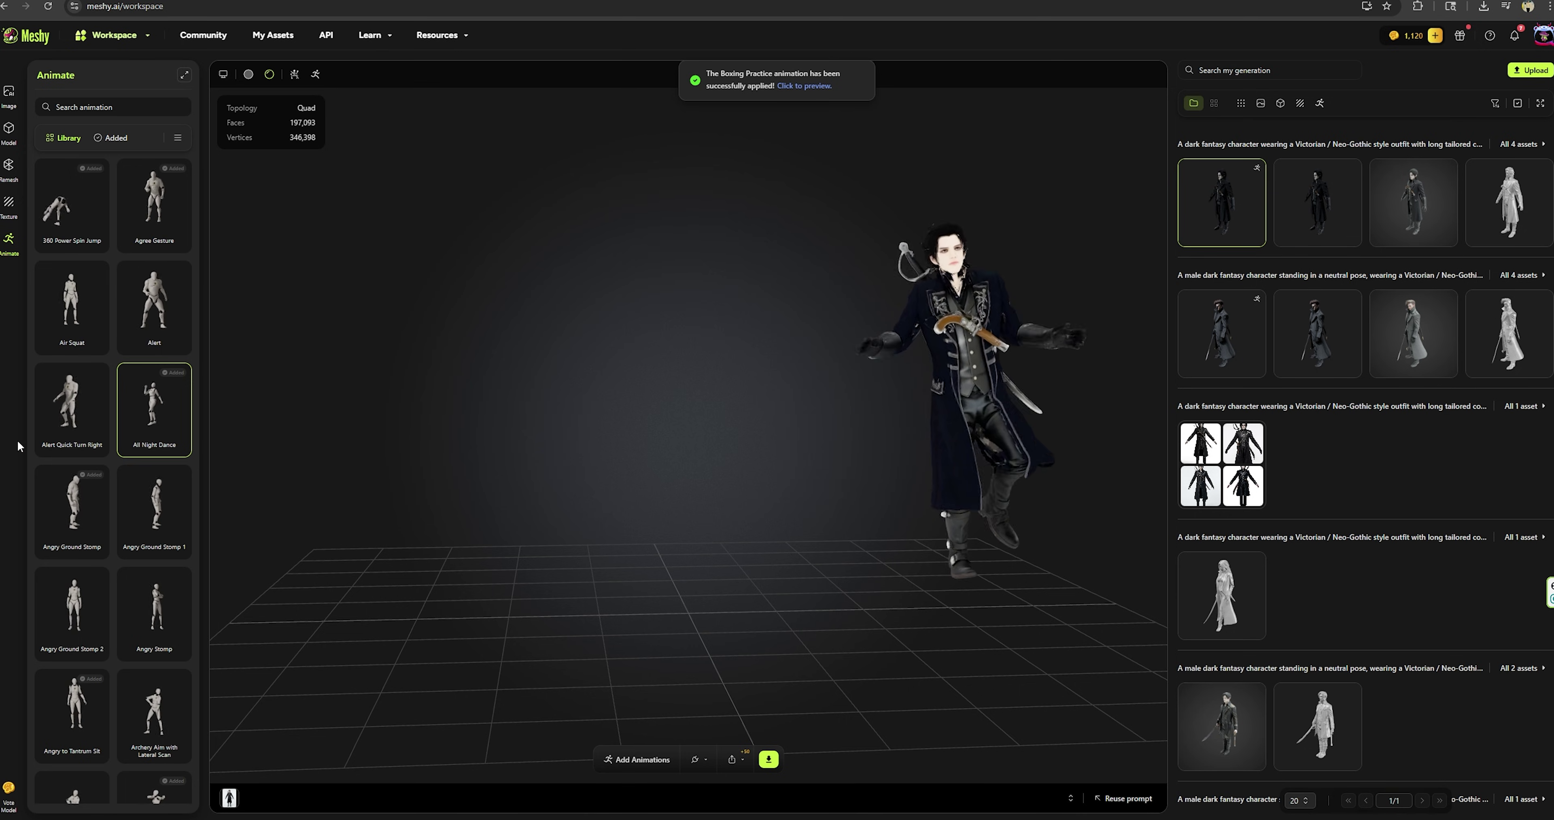
{"action": "left_click", "coordinate": [69, 497]}
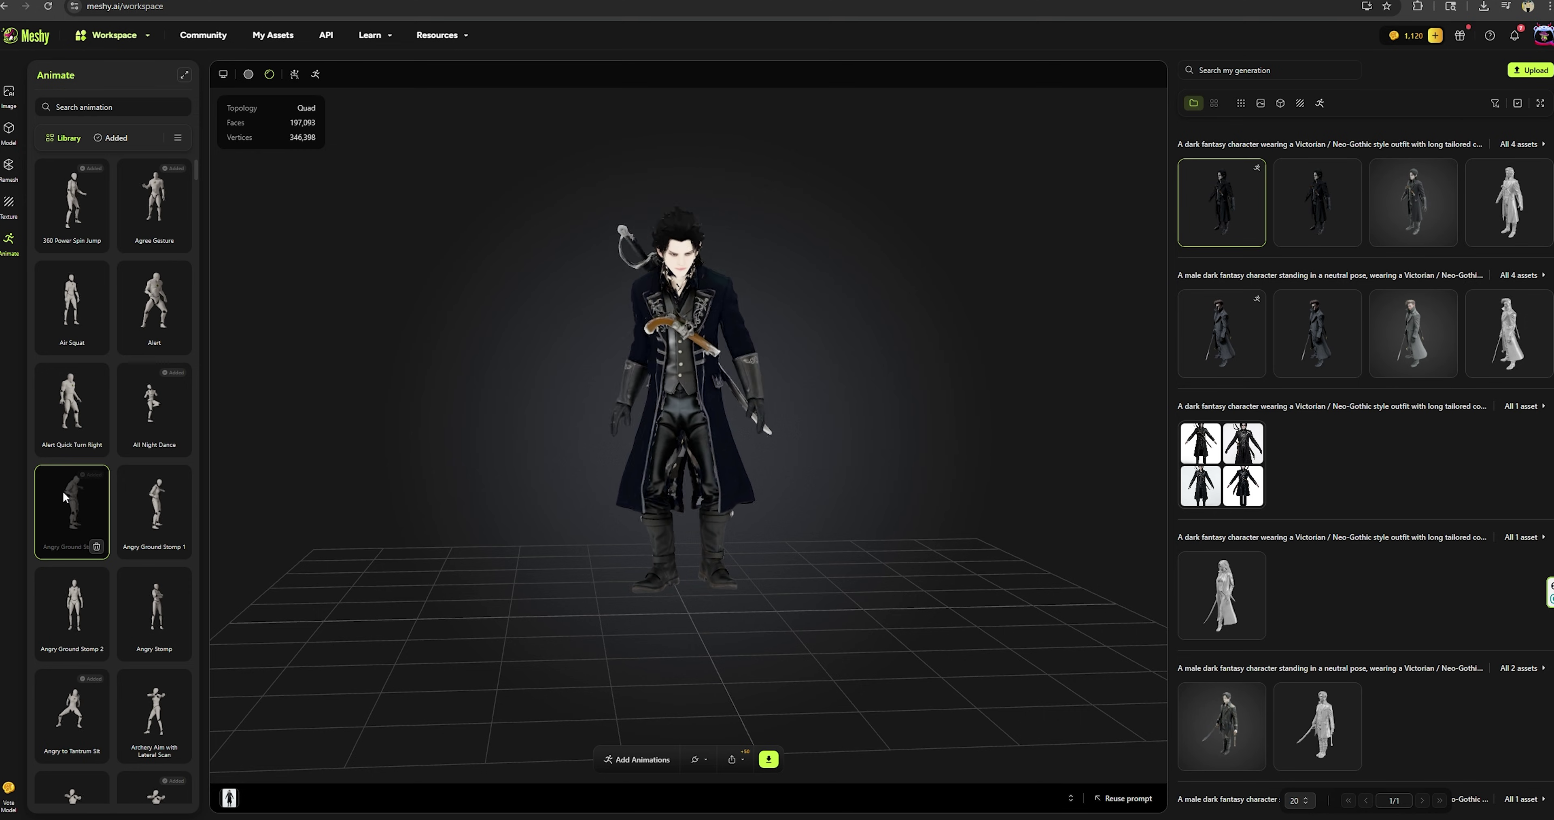
Step: Preview the Angry to Tantrum Sit and Archery Shot 1 animations on the character
{"action": "scroll", "coordinate": [70, 511], "scroll_direction": "down", "scroll_amount": 2}
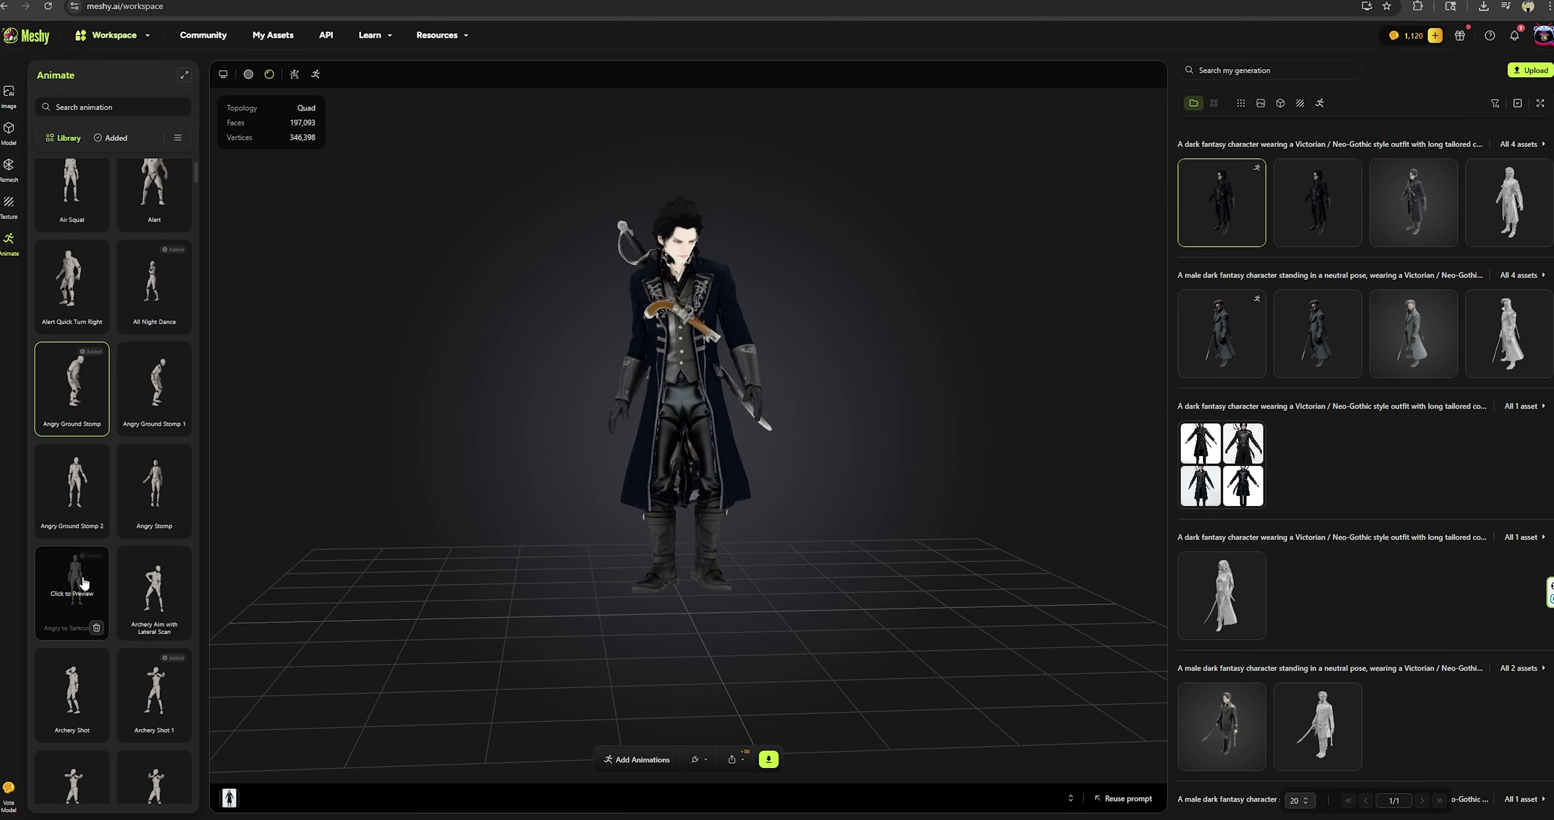
{"action": "left_click", "coordinate": [83, 581]}
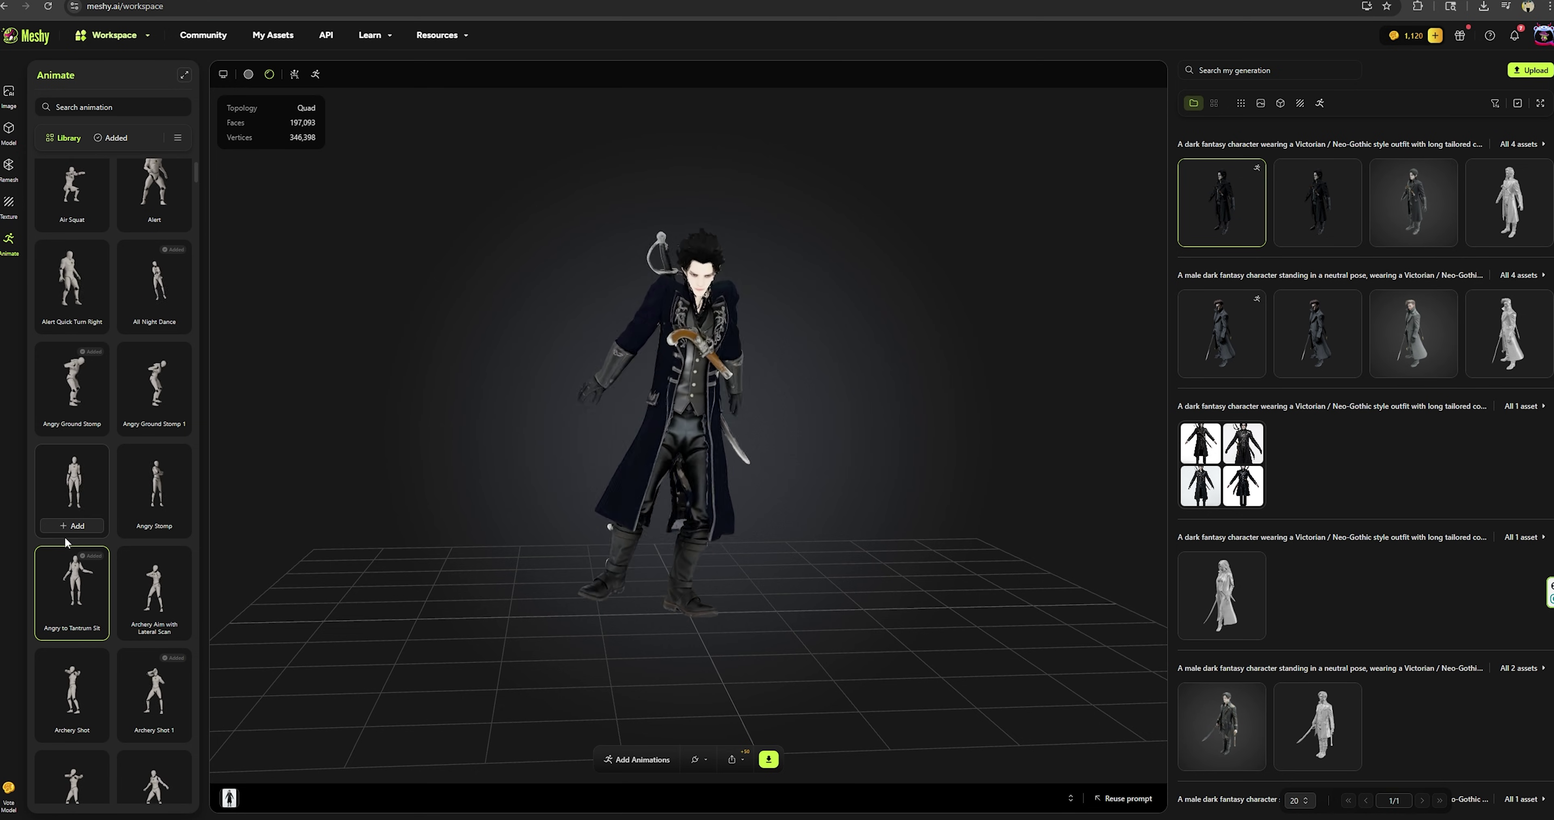
{"action": "scroll", "coordinate": [65, 536], "scroll_direction": "down", "scroll_amount": 1}
{"action": "scroll", "coordinate": [64, 536], "scroll_direction": "down", "scroll_amount": 3}
{"action": "left_click", "coordinate": [145, 561]}
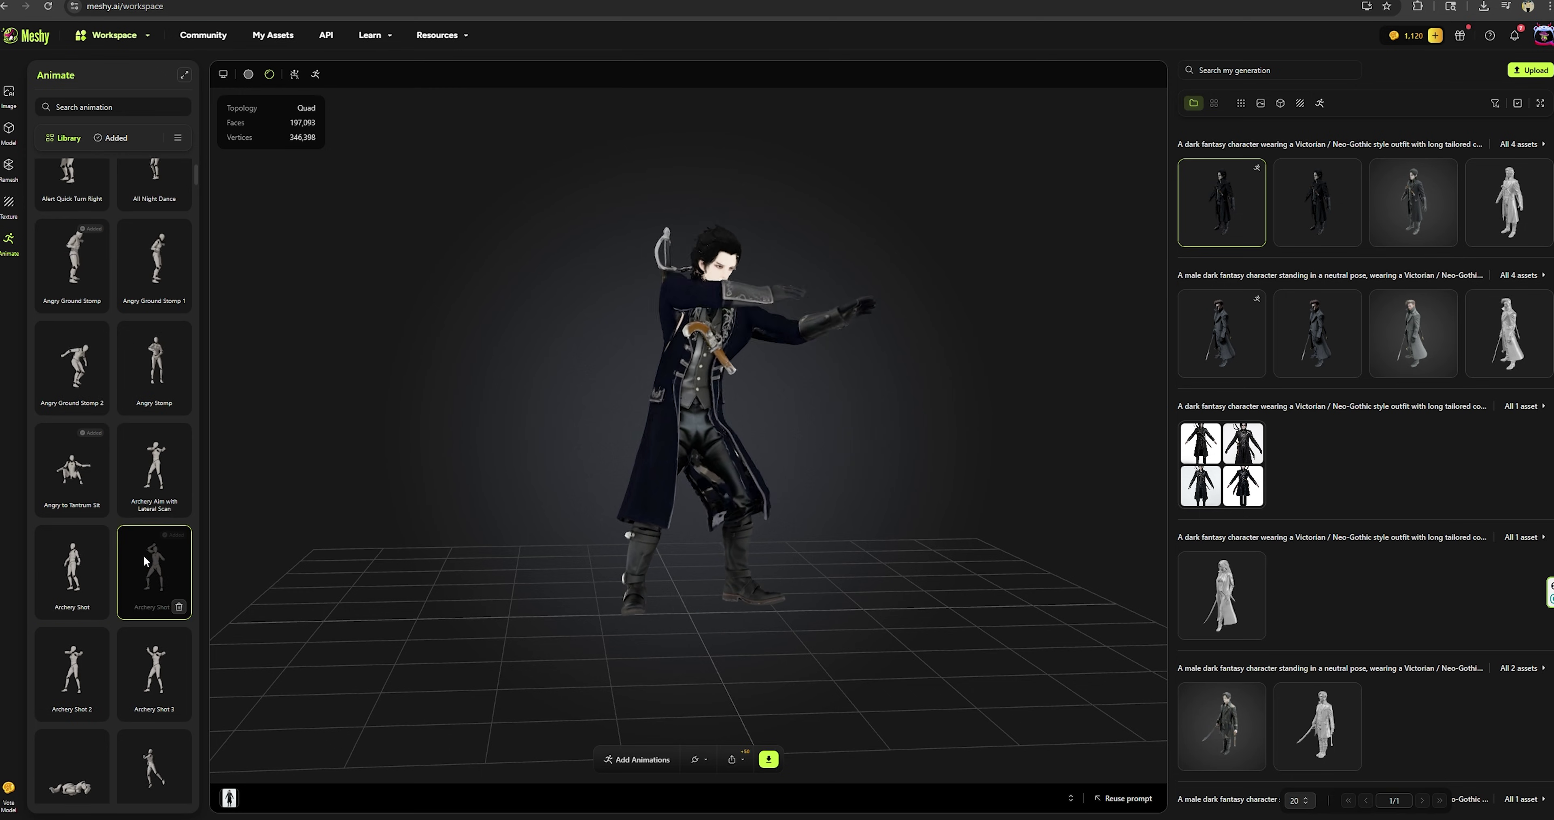
Step: Preview Backflip and Rise, Bass Beats, then Big Wave Hello on the character
{"action": "scroll", "coordinate": [133, 558], "scroll_direction": "down", "scroll_amount": 5}
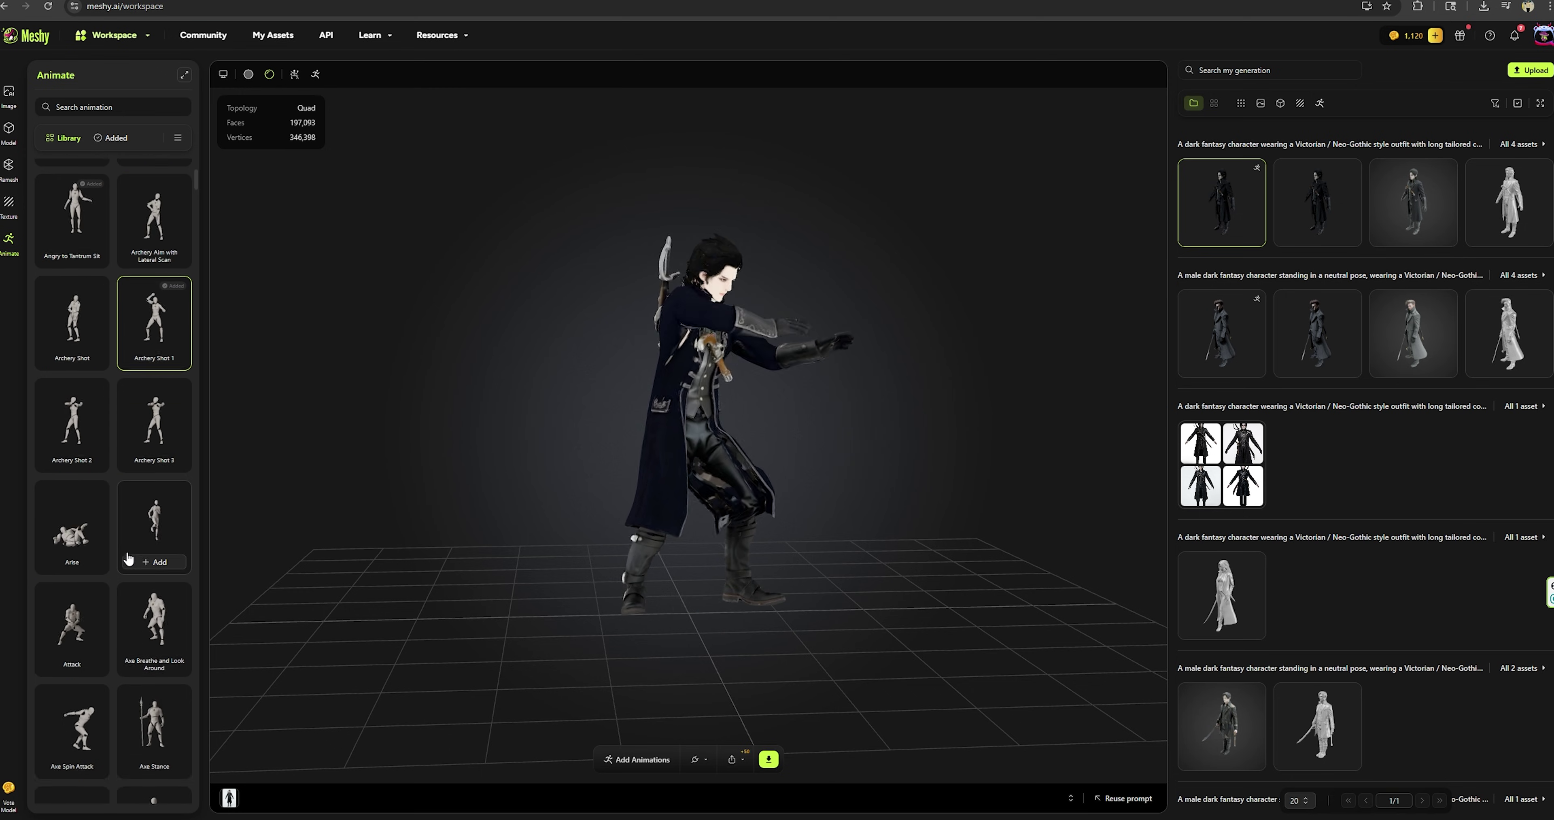
{"action": "scroll", "coordinate": [175, 610], "scroll_direction": "down", "scroll_amount": 8}
{"action": "left_click", "coordinate": [175, 610]}
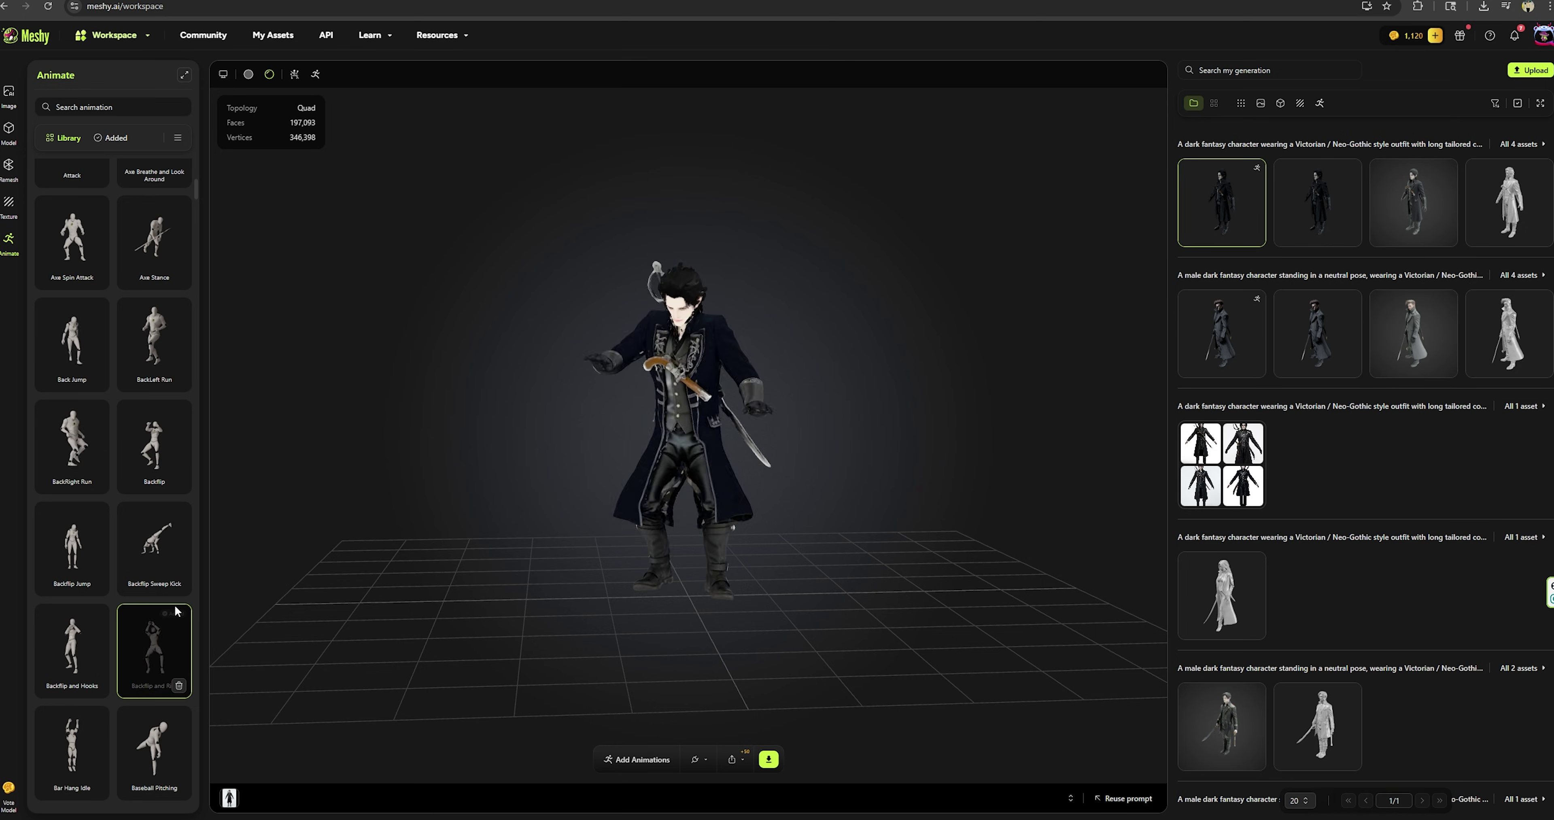
{"action": "scroll", "coordinate": [80, 655], "scroll_direction": "down", "scroll_amount": 3}
{"action": "left_click", "coordinate": [79, 654]}
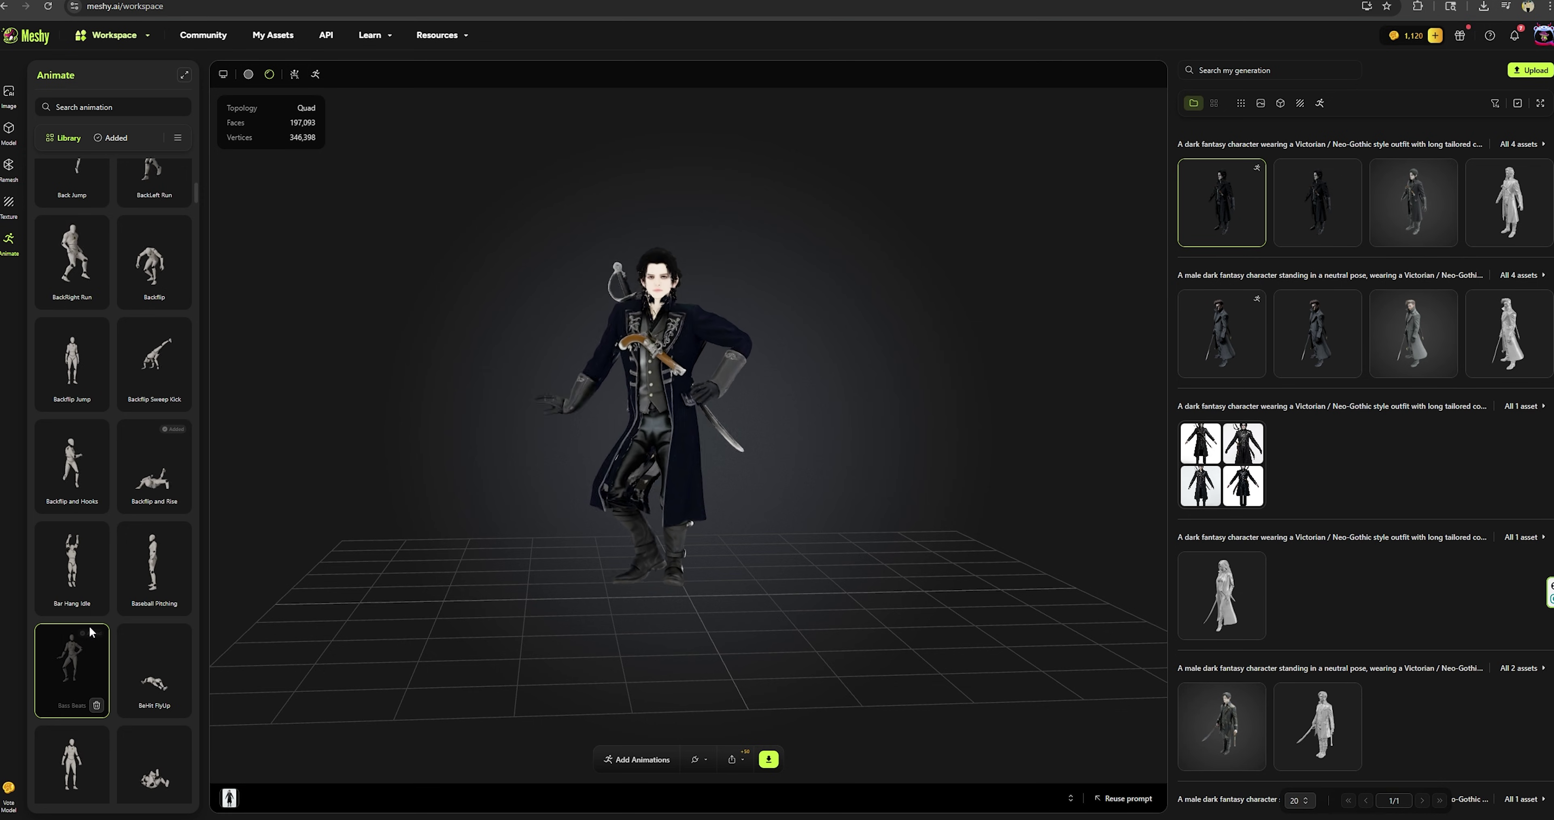
{"action": "scroll", "coordinate": [91, 631], "scroll_direction": "down", "scroll_amount": 3}
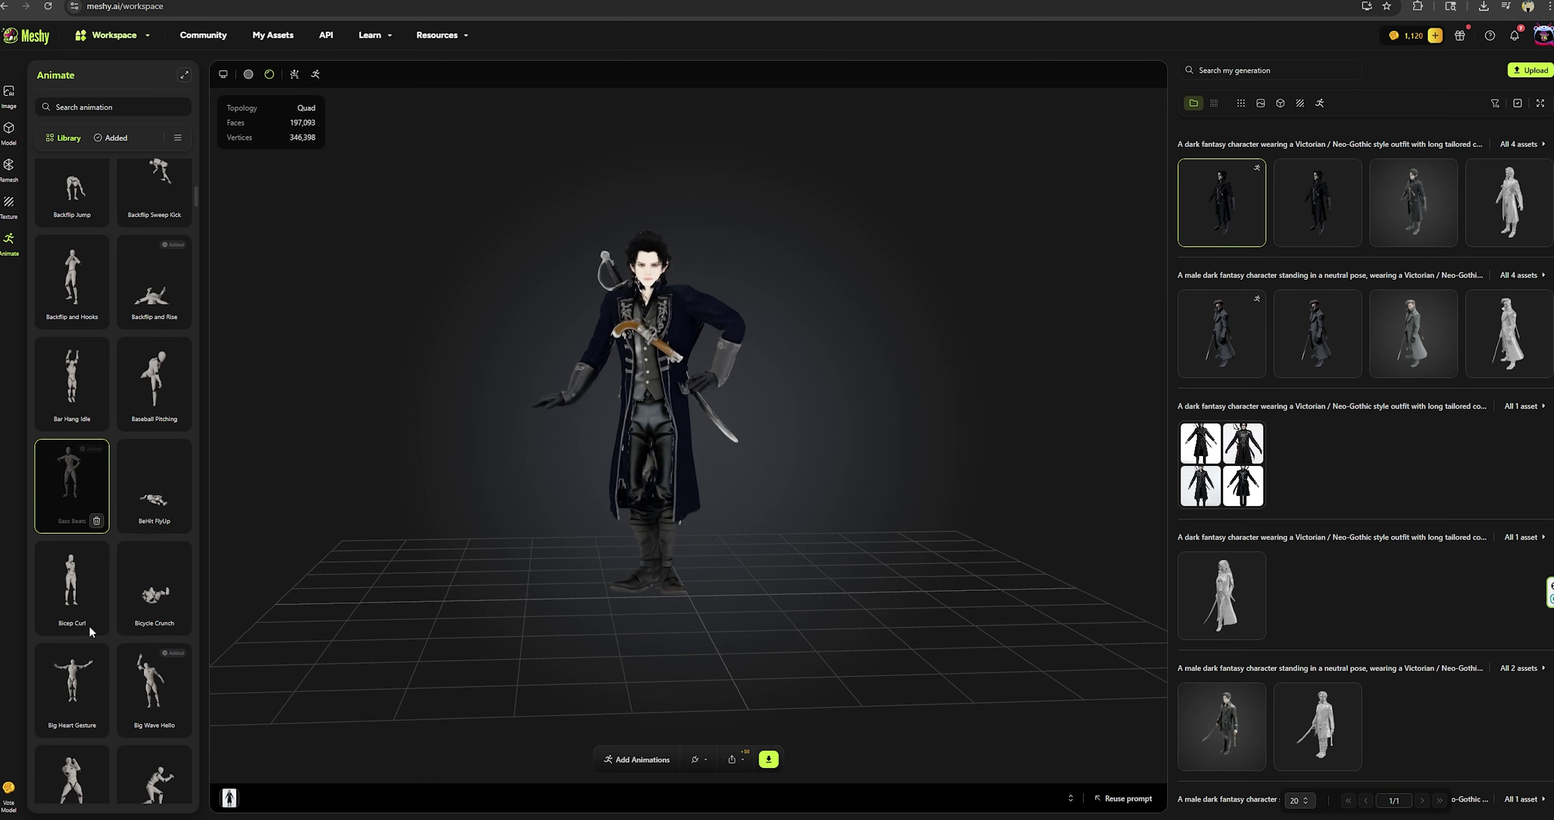
{"action": "left_click", "coordinate": [134, 651]}
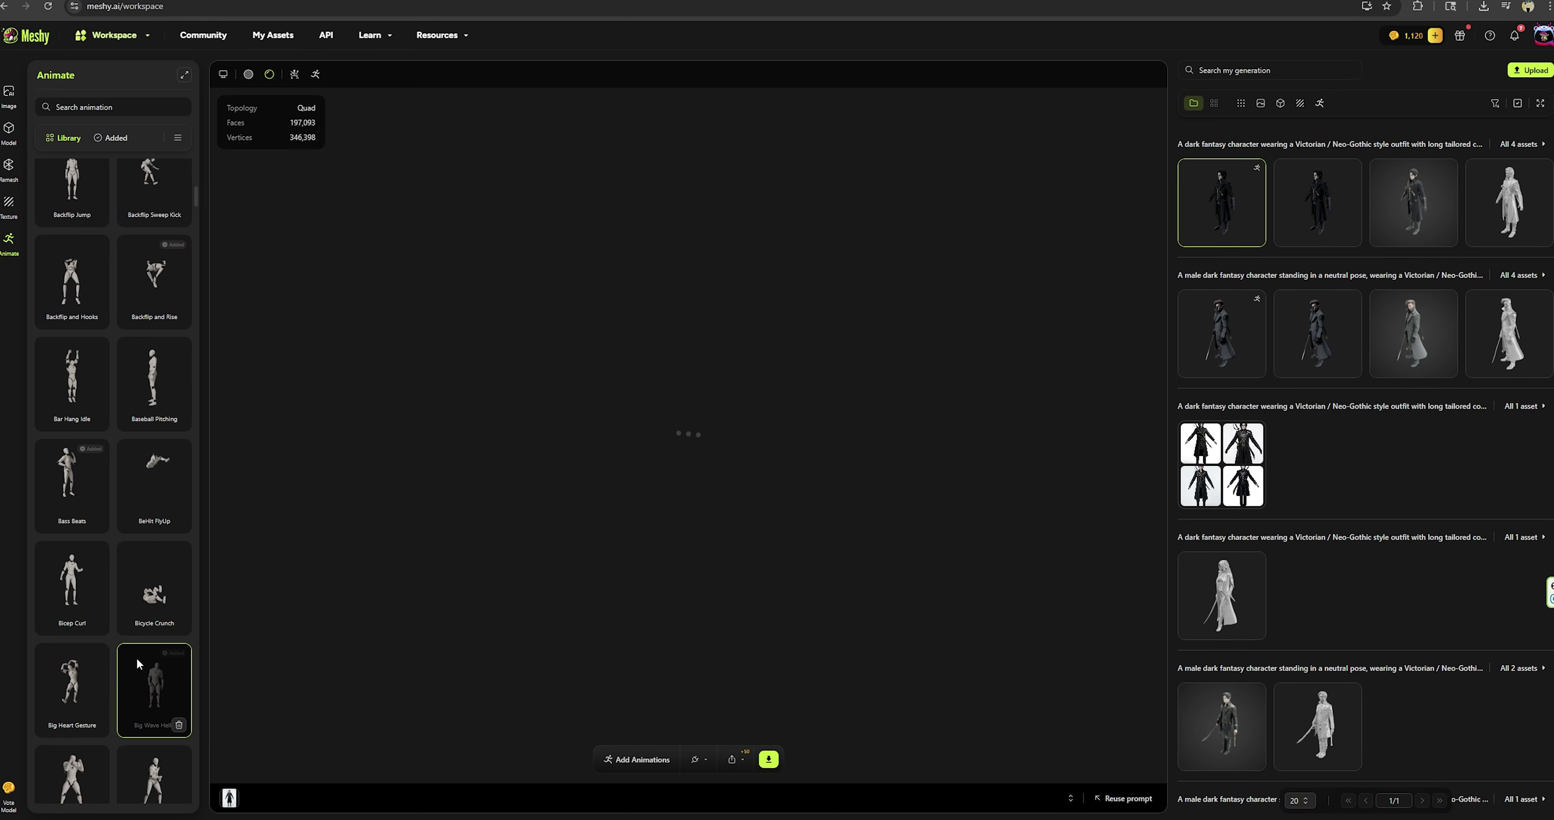
{"action": "scroll", "coordinate": [120, 602], "scroll_direction": "up", "scroll_amount": 1}
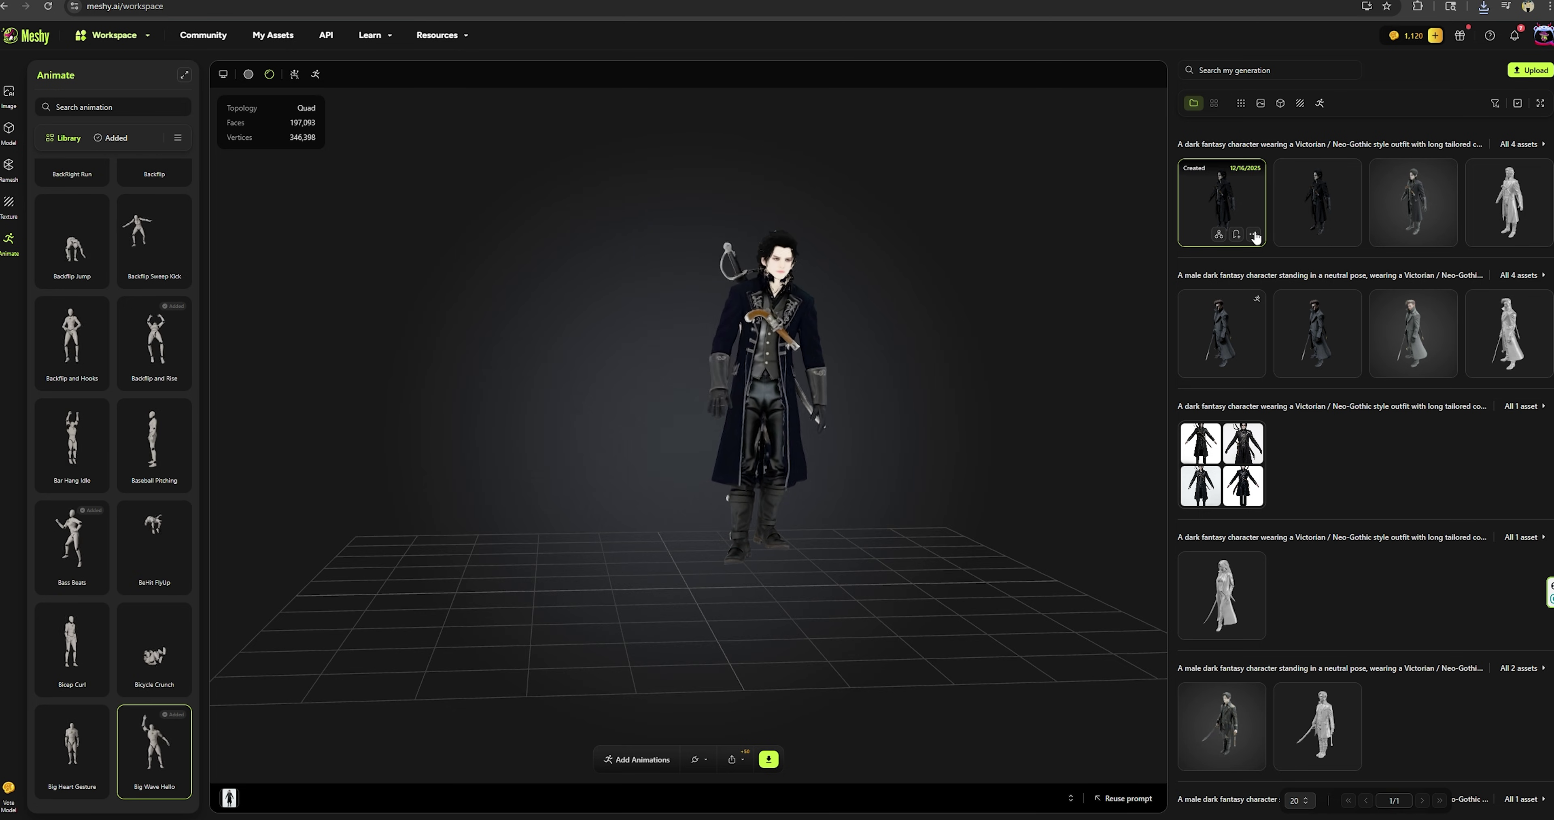
Step: Show the asset's DCC Bridge targets: Blender, Godot, Unity, Unreal, Maya and 3ds Max
{"action": "left_click", "coordinate": [1252, 234]}
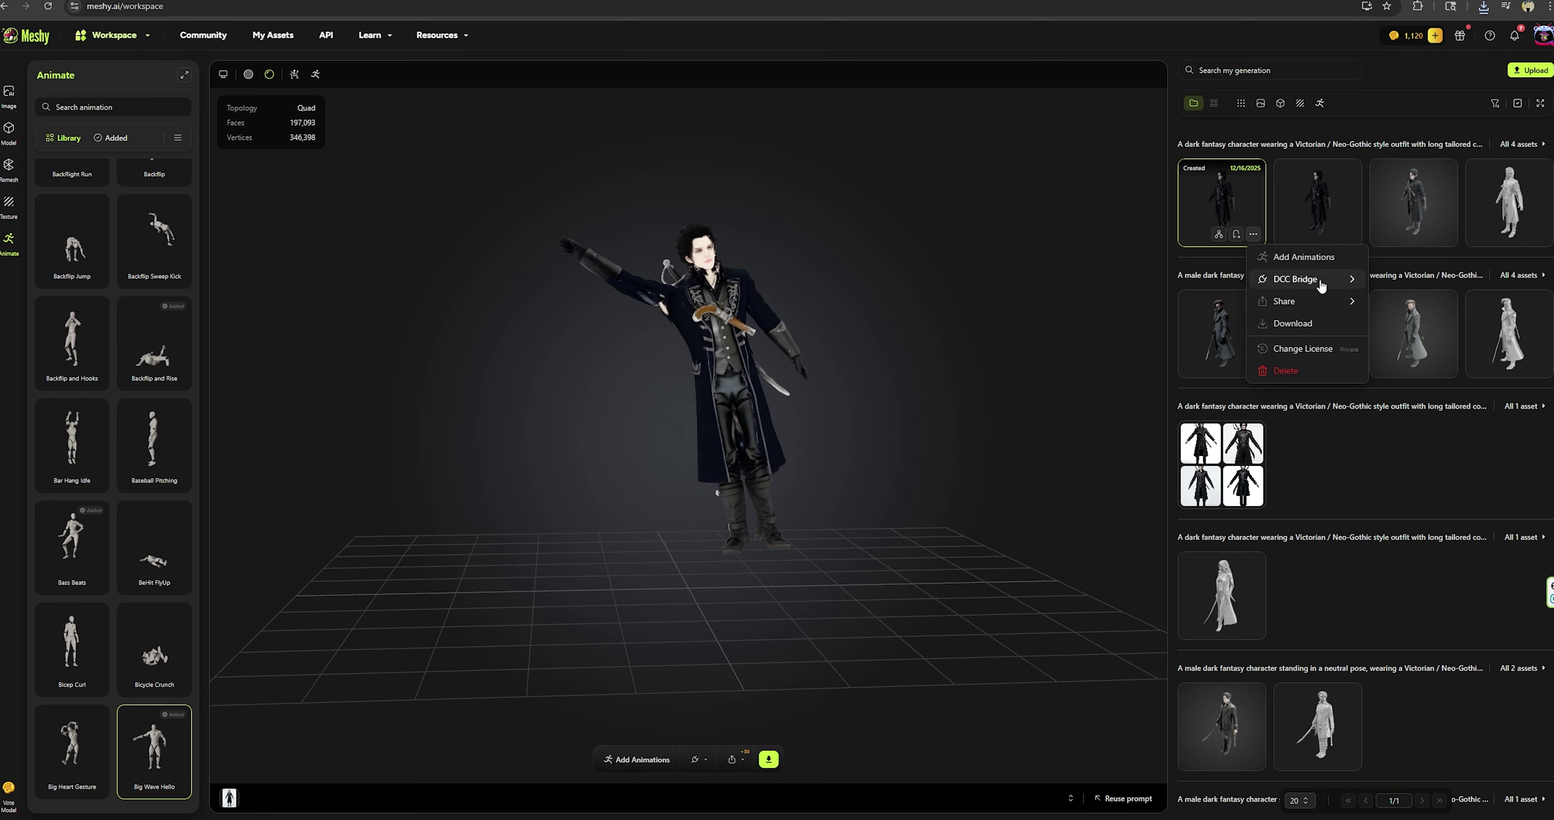
{"action": "mouse_move", "coordinate": [1321, 287]}
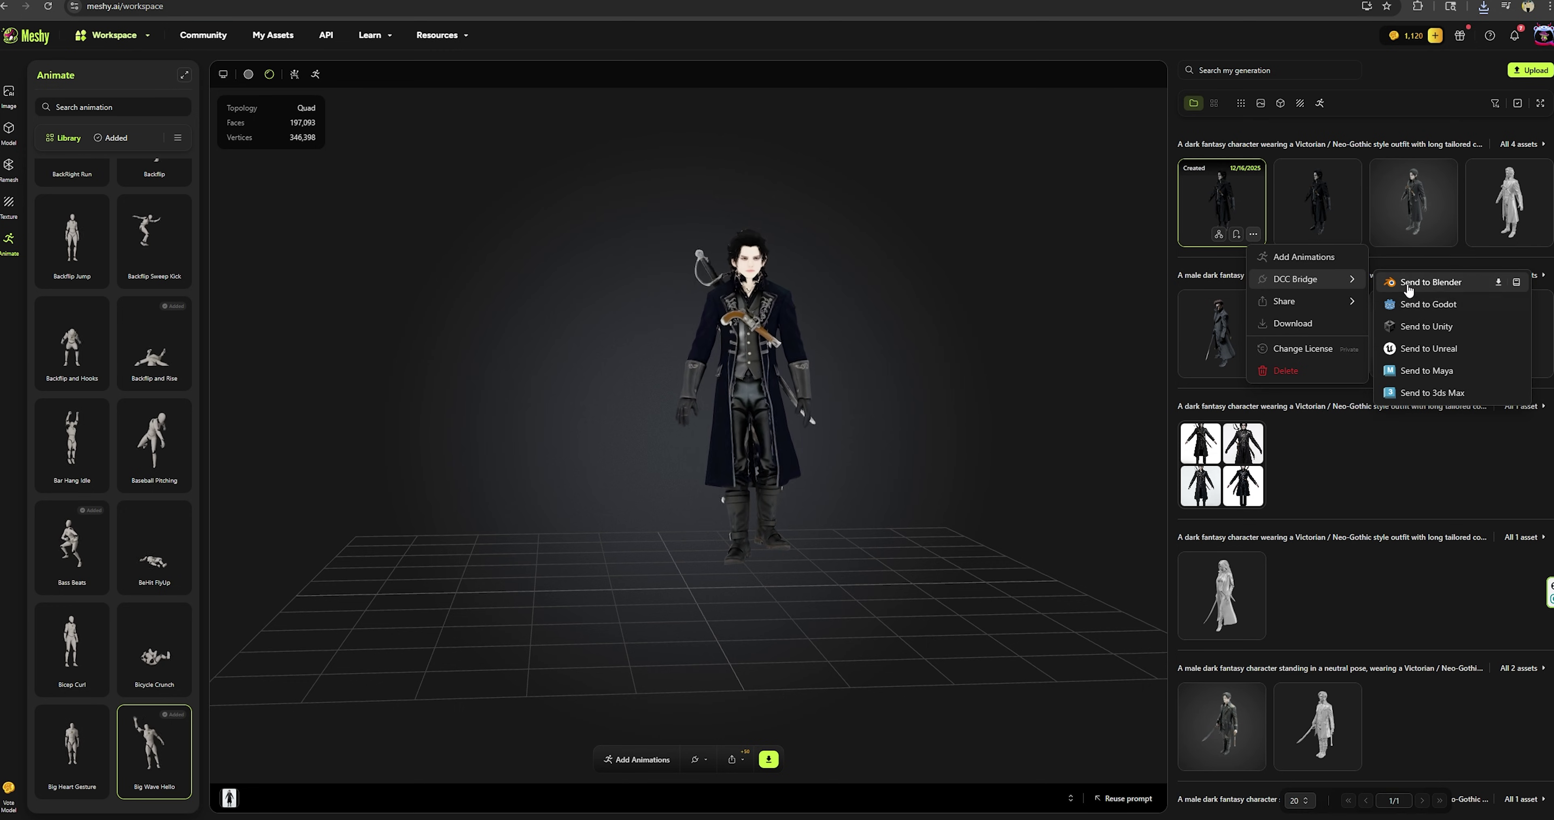